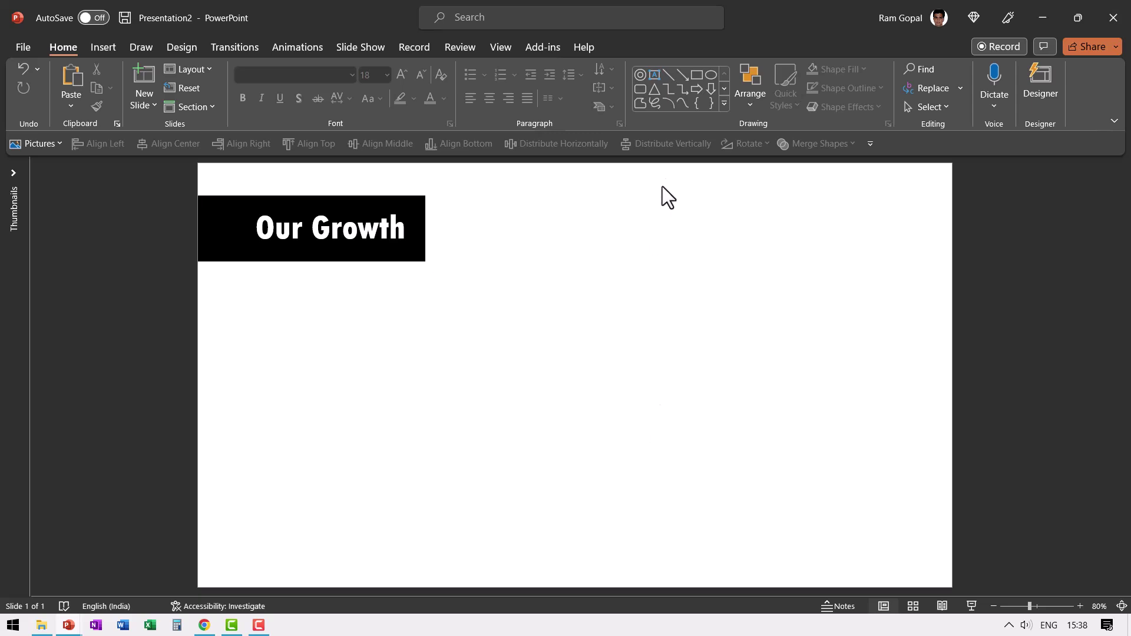
Draw a circle near the slide centre and place an overlapping copy to its right.
left_click(711, 75)
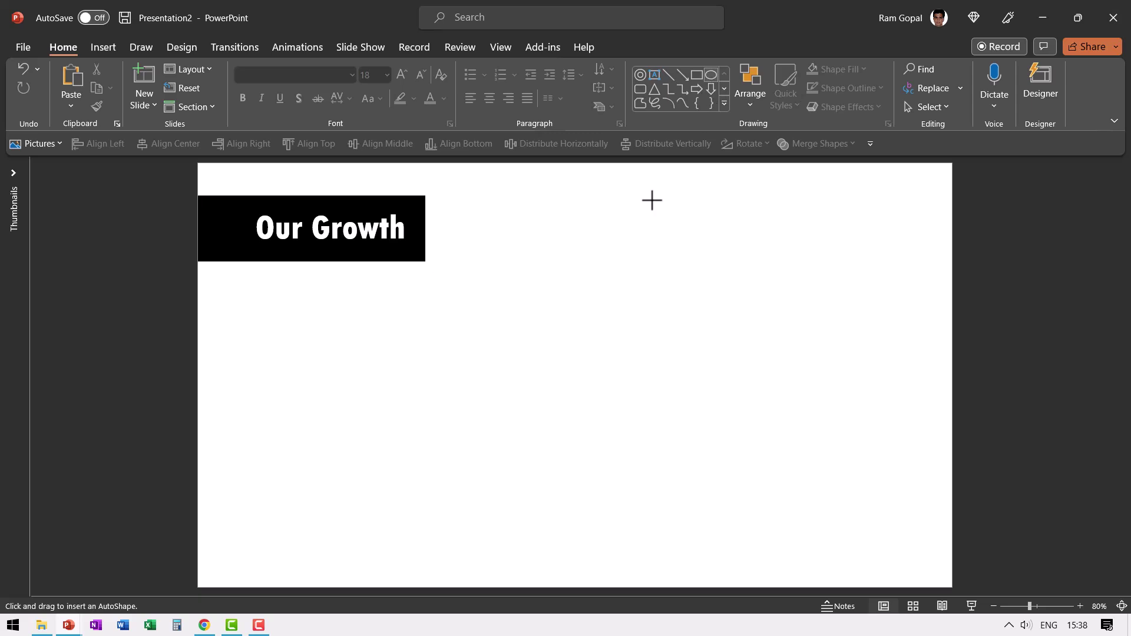
left_click_drag(513, 329, 621, 436)
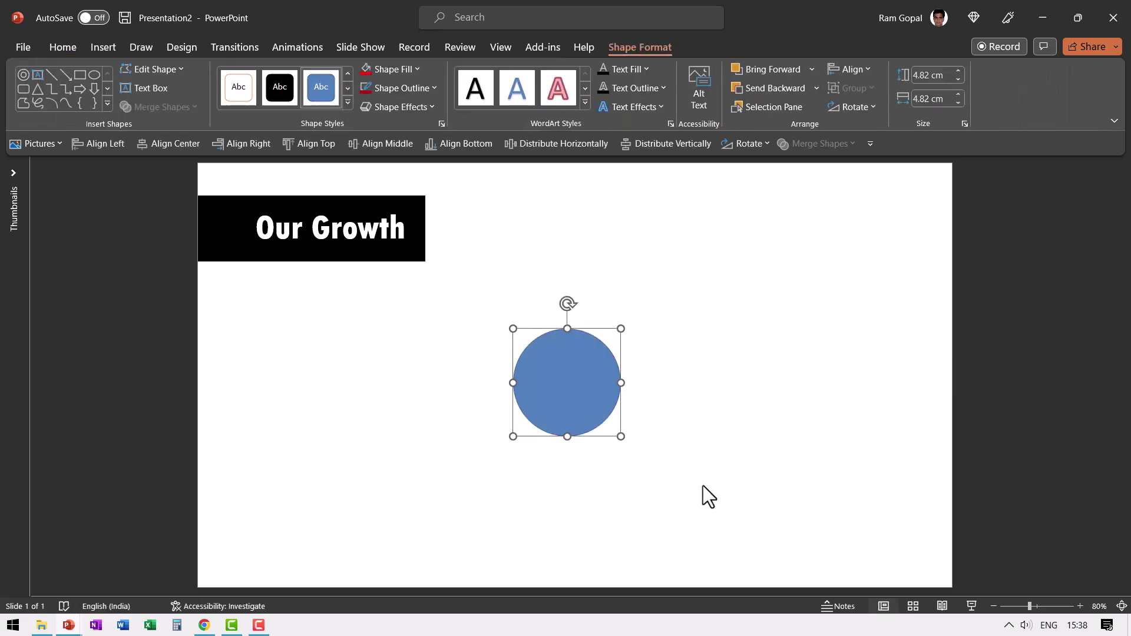
left_click_drag(574, 372, 641, 364)
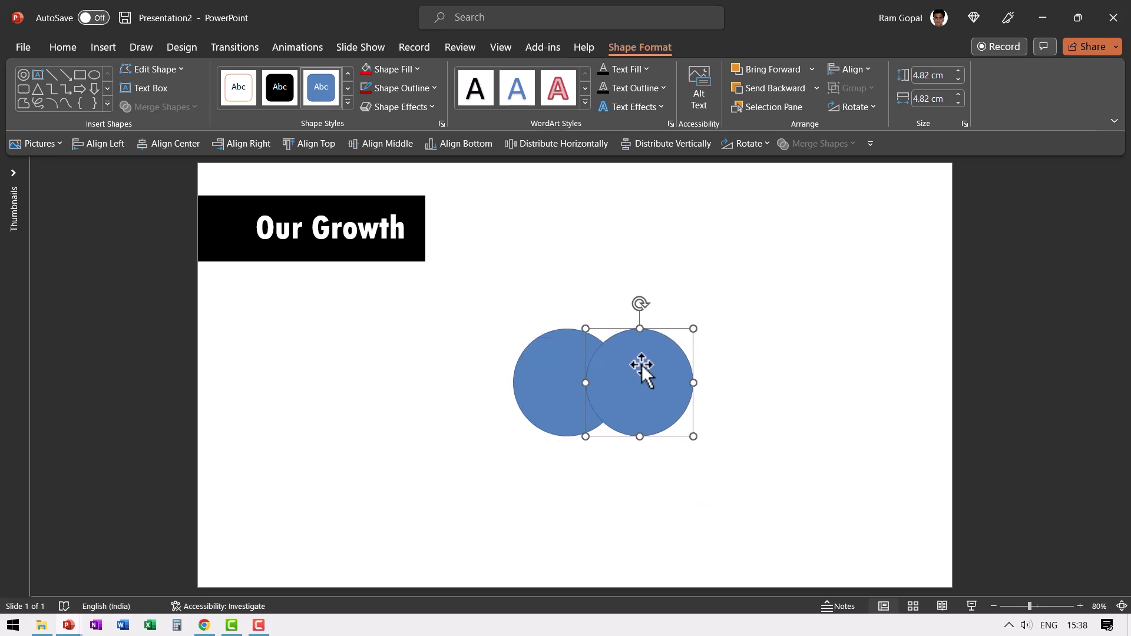
Intersect both circles into a single 3.53 × 1.56 cm blue leaf shape.
left_click_drag(762, 474, 450, 282)
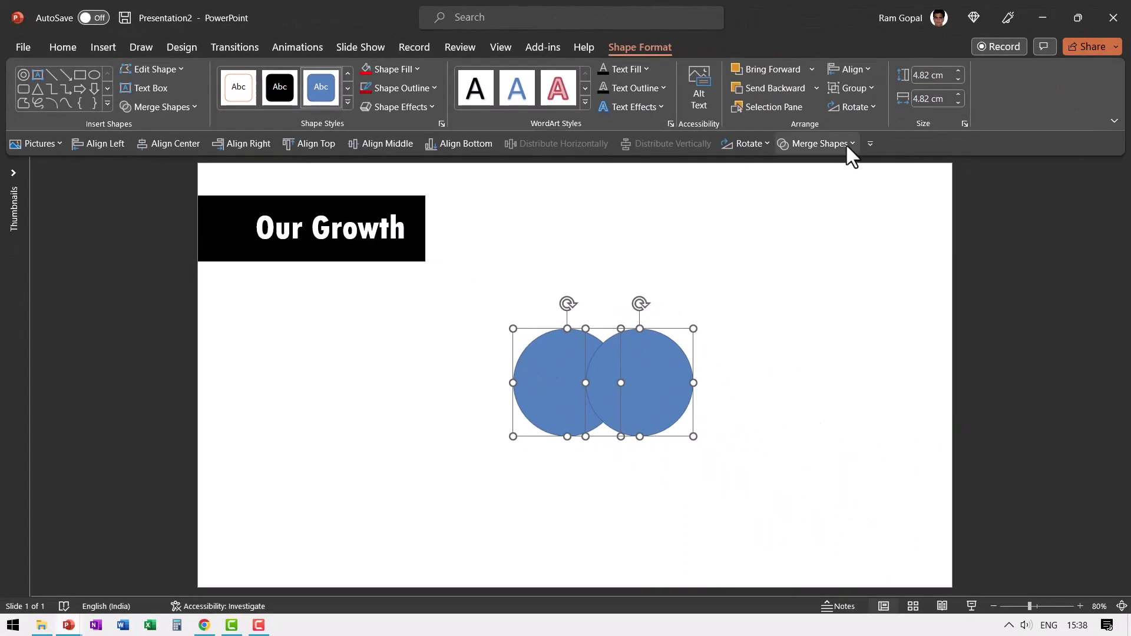
left_click(846, 145)
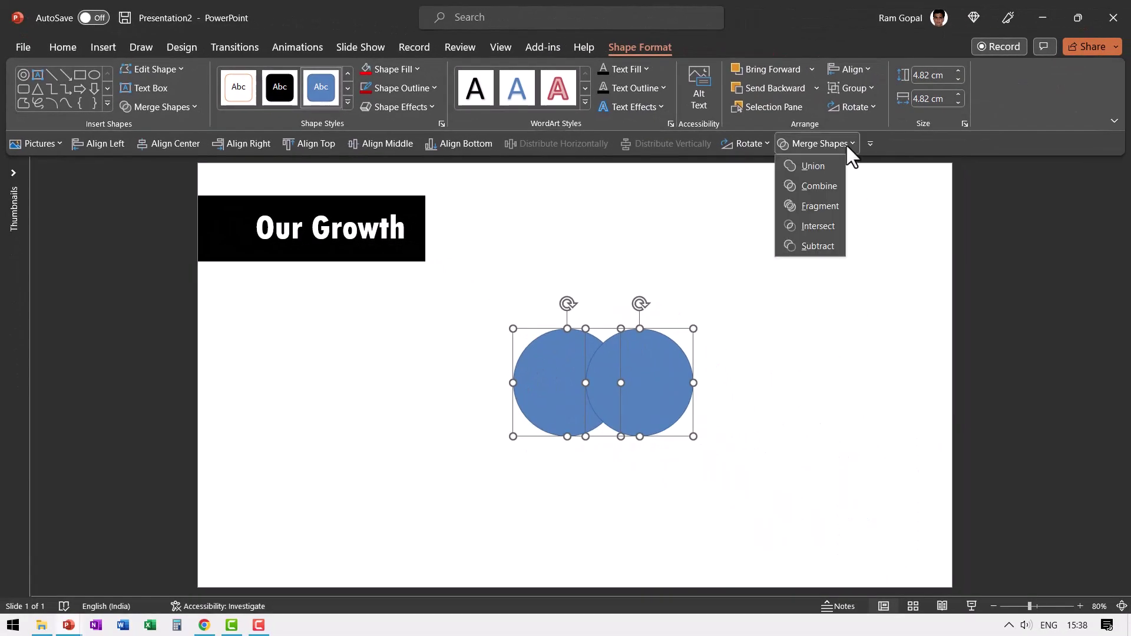
left_click(185, 108)
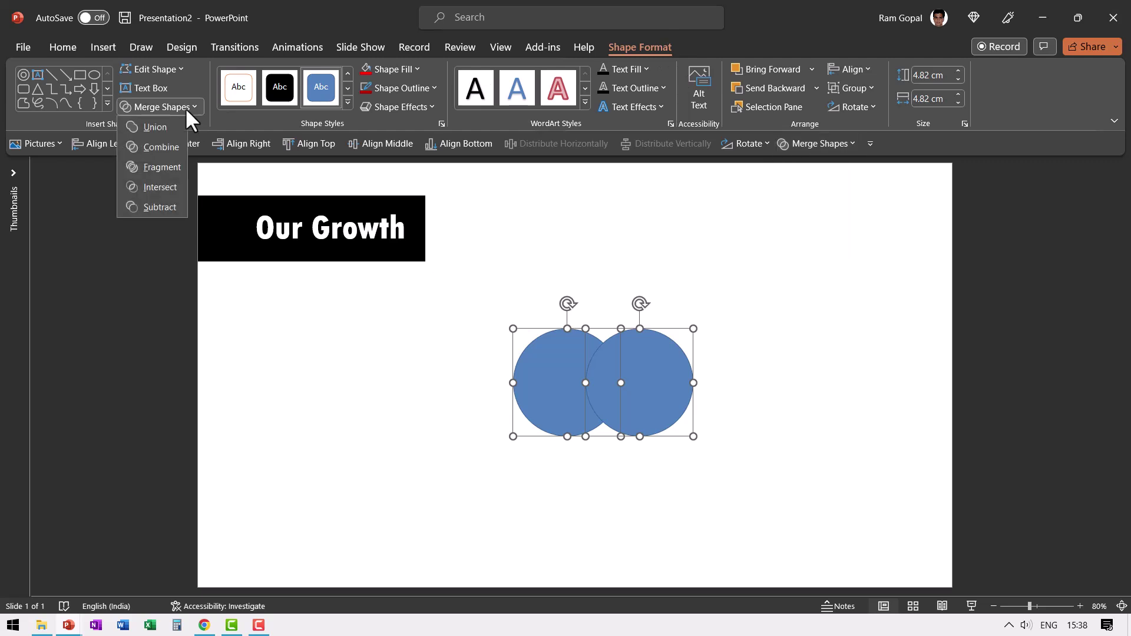
left_click(158, 186)
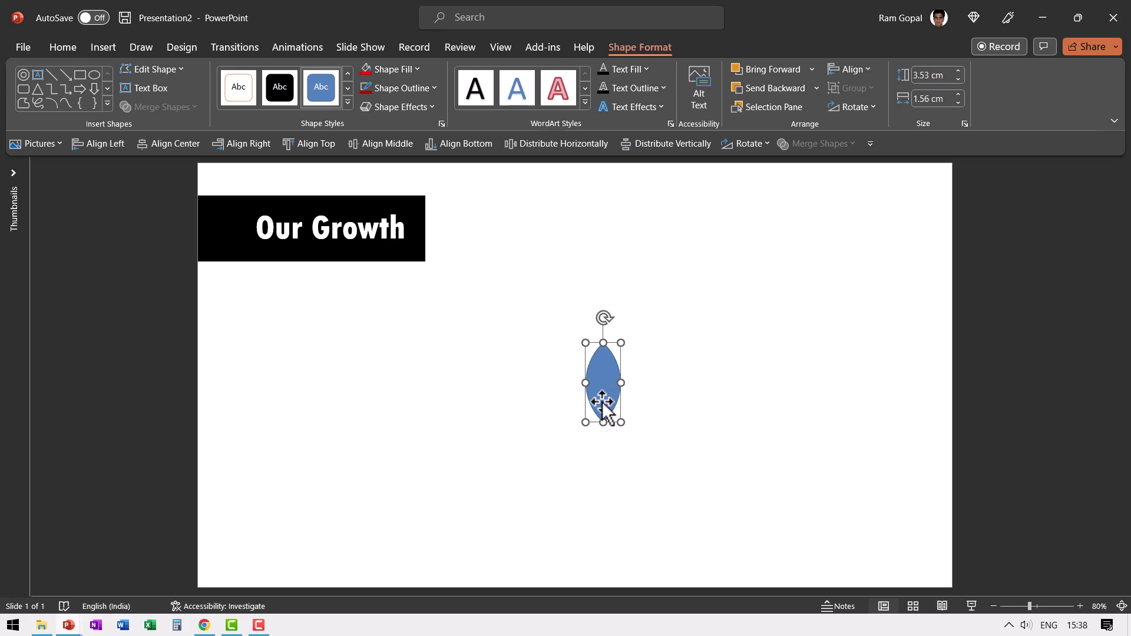
Fill the petal with red and give it a dark red outline.
left_click(390, 69)
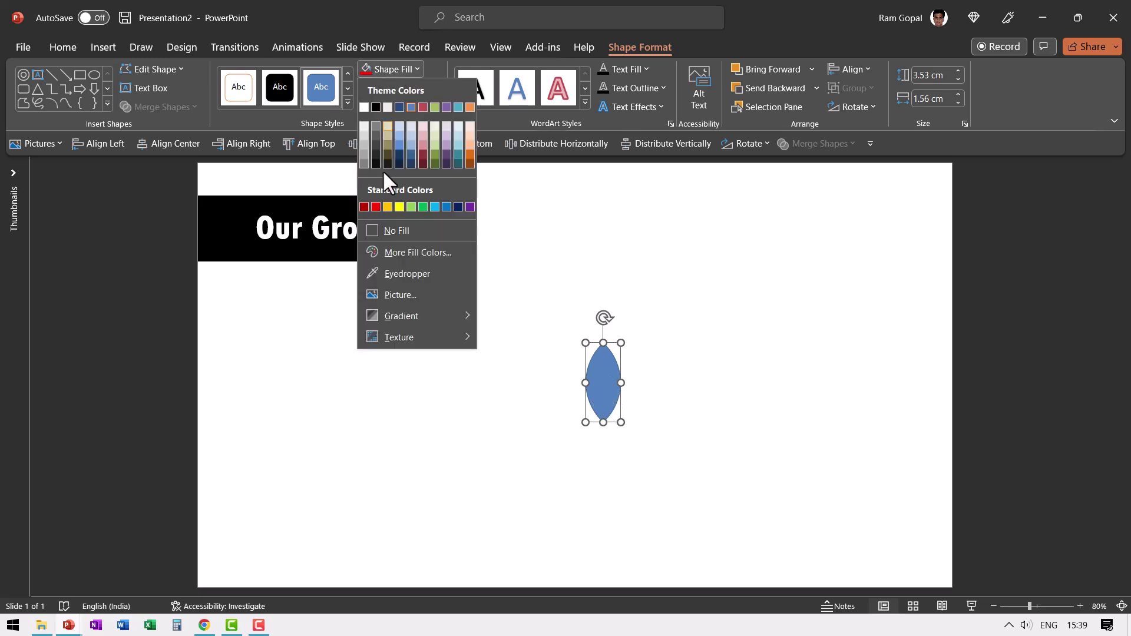
left_click(376, 206)
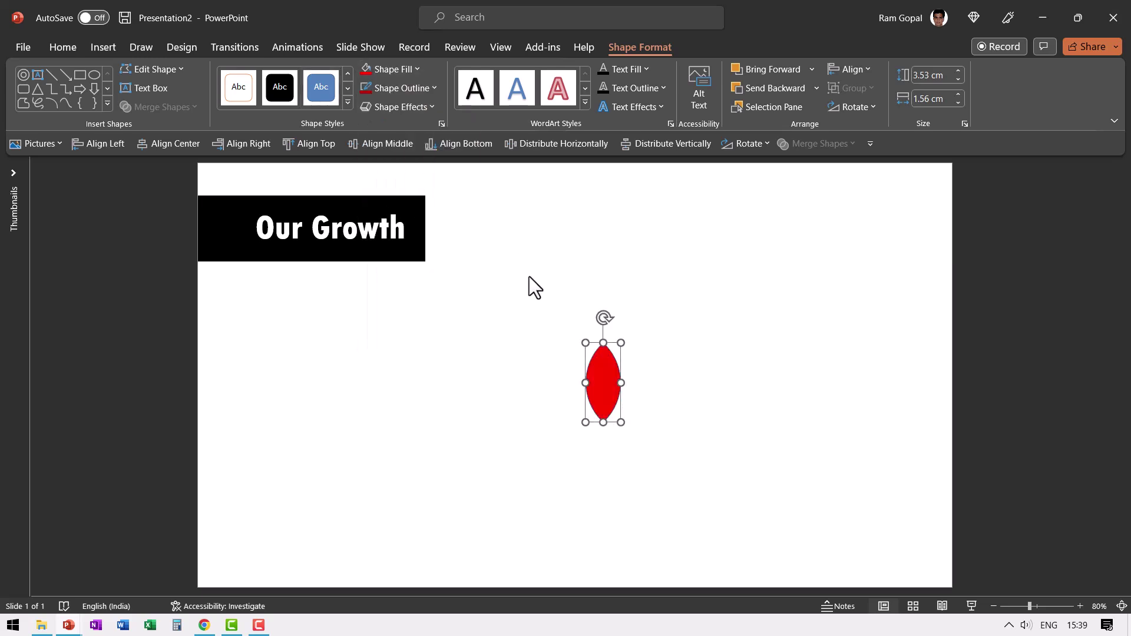
left_click(391, 88)
left_click(364, 225)
Set the petal's fill transparency to 25% in Format Shape.
right_click(609, 377)
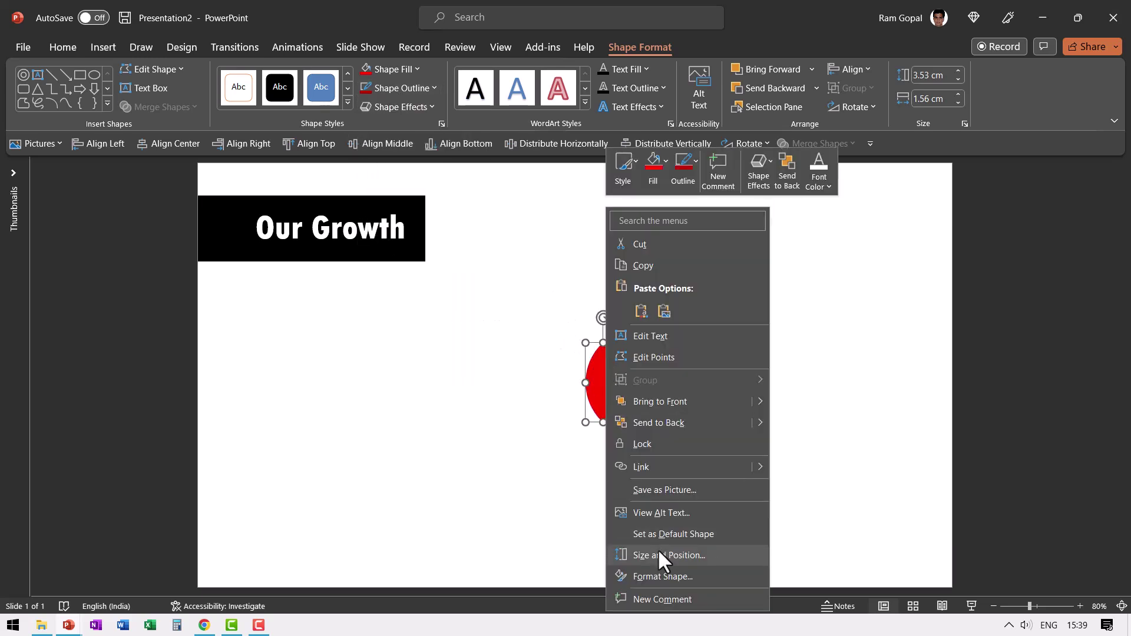
left_click(648, 575)
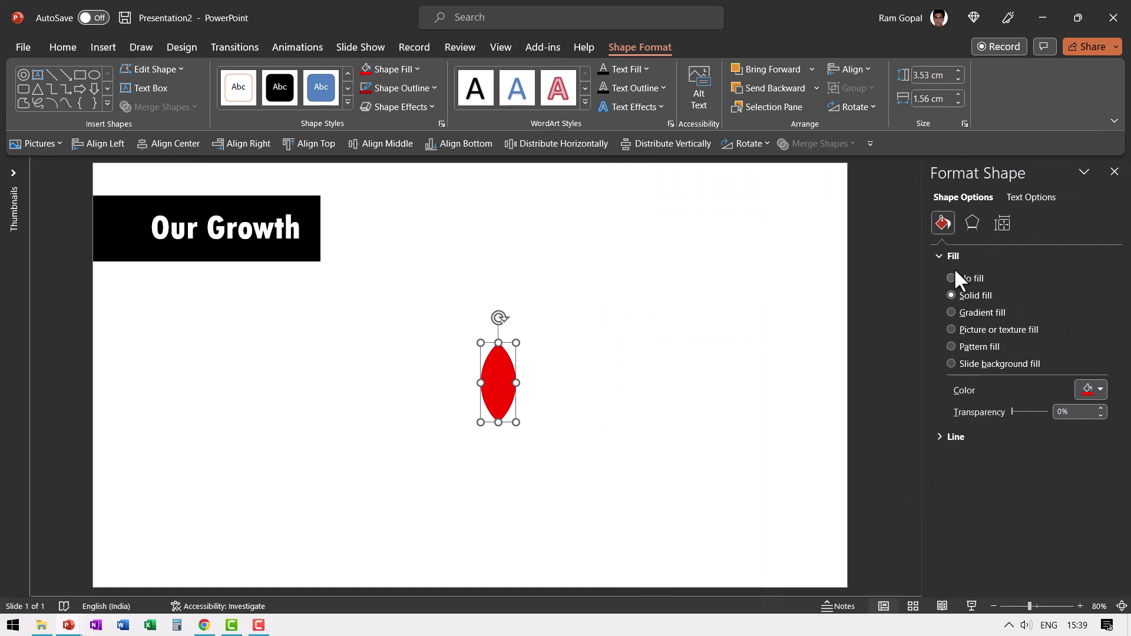
left_click(1072, 413)
type("25")
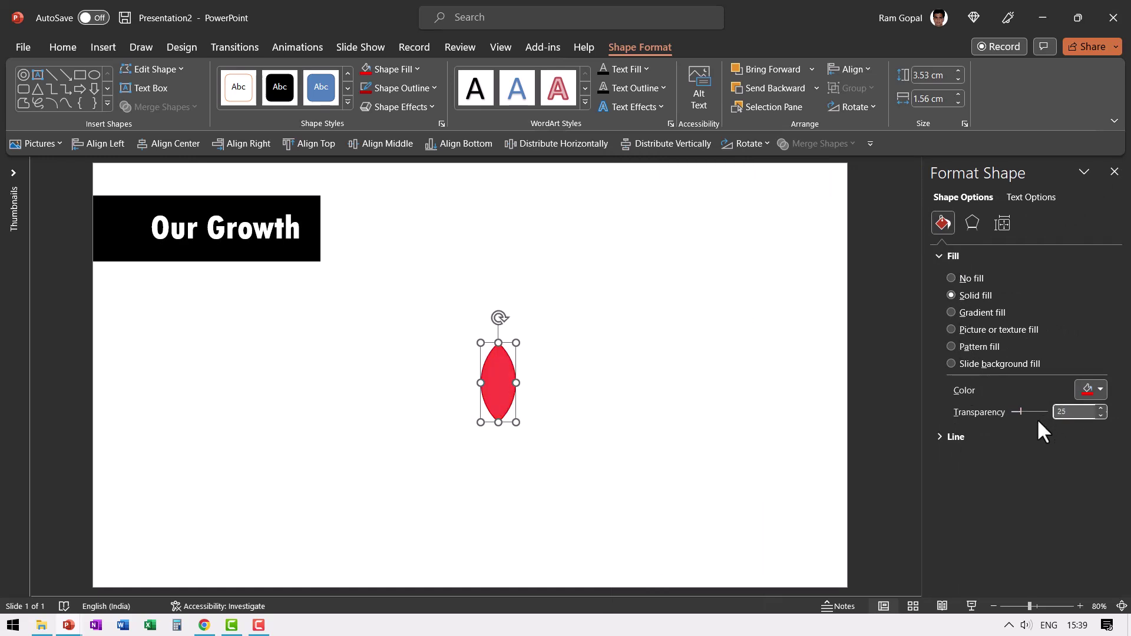
key("Return")
Raise the petal's outline width to 2.25 pt, then reselect the petal.
left_click(949, 437)
scroll(1024, 476, "down", 2)
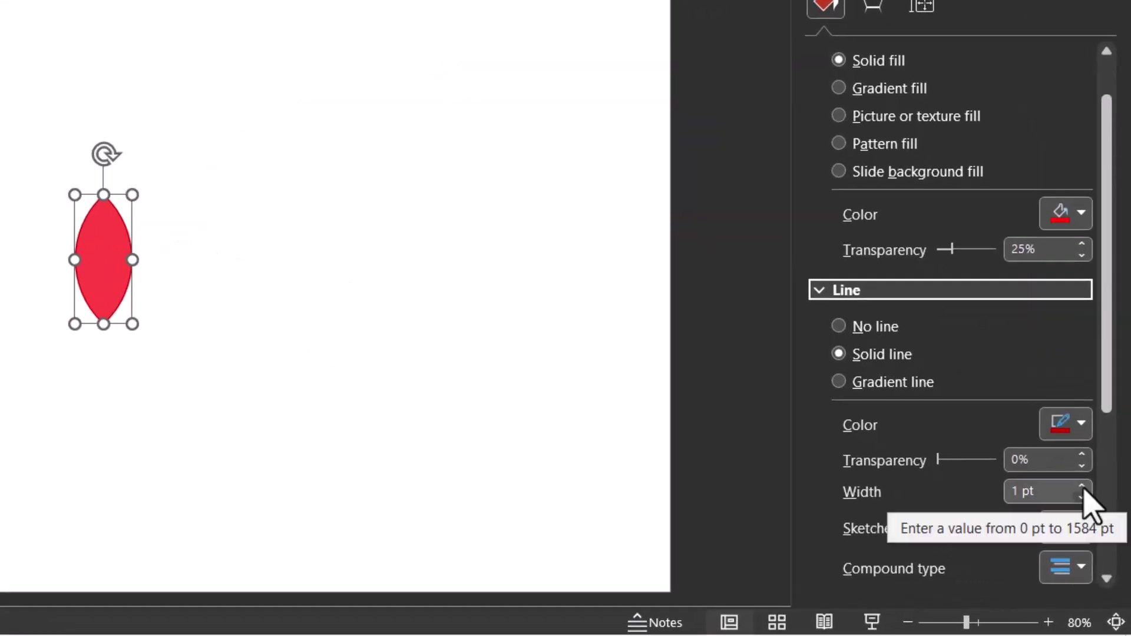
left_click(1082, 487)
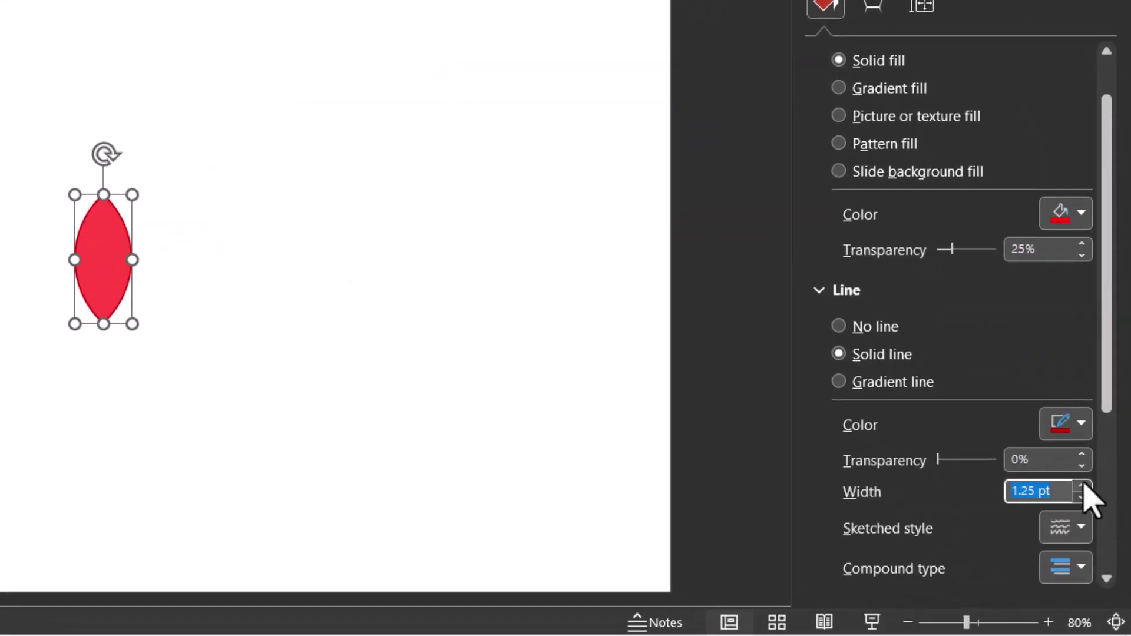
left_click(1082, 487)
left_click(1082, 487)
left_click(1082, 487)
left_click(1082, 487)
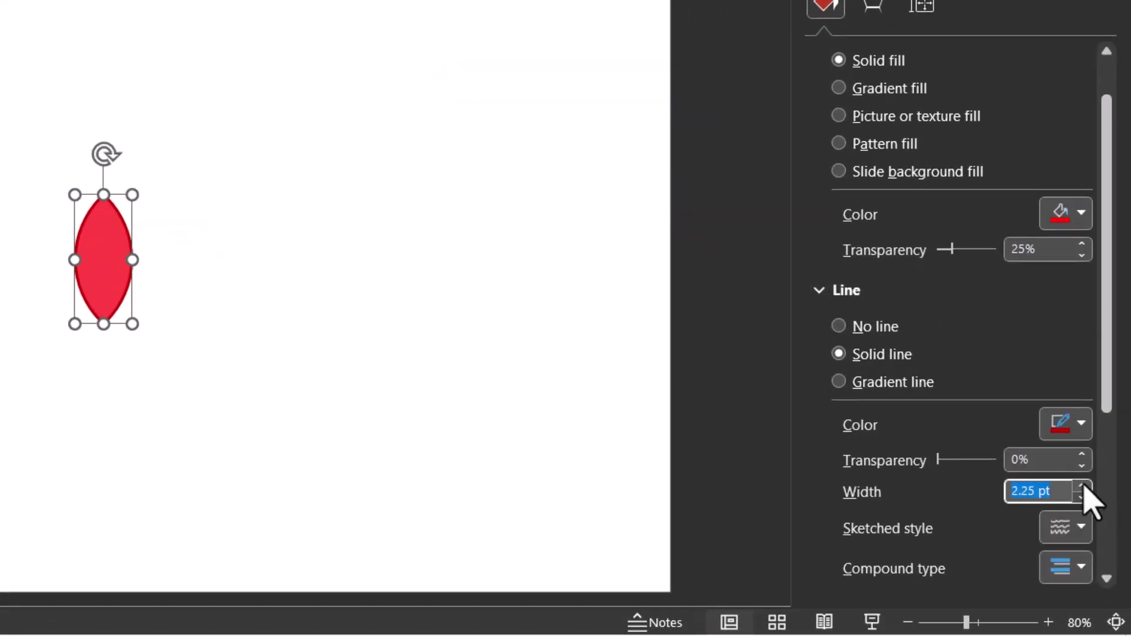
left_click(238, 324)
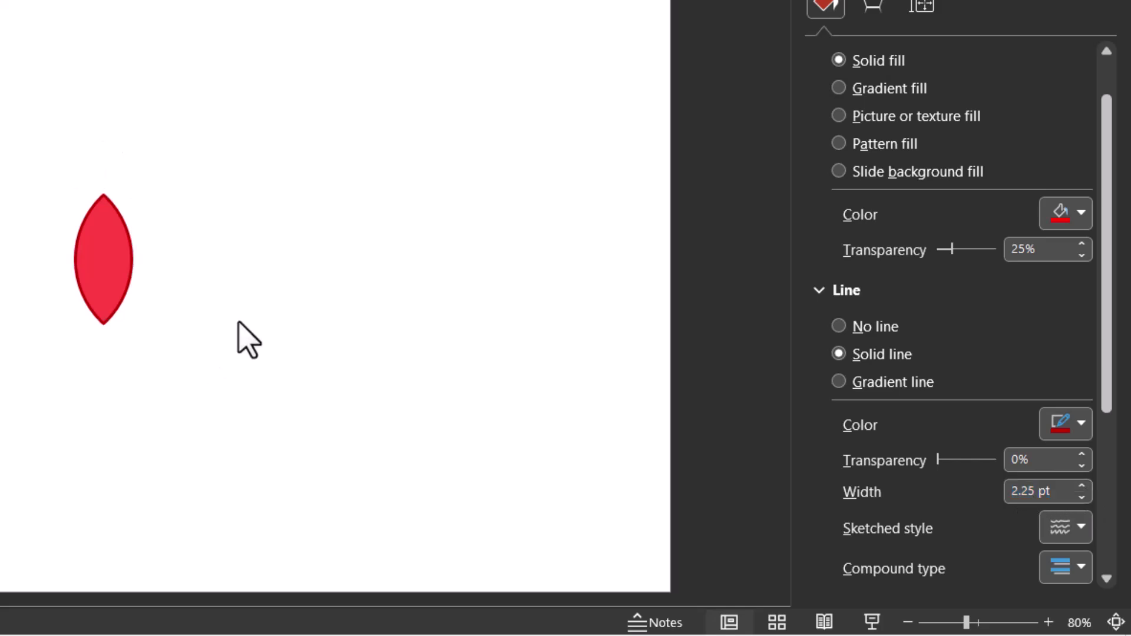
left_click(115, 258)
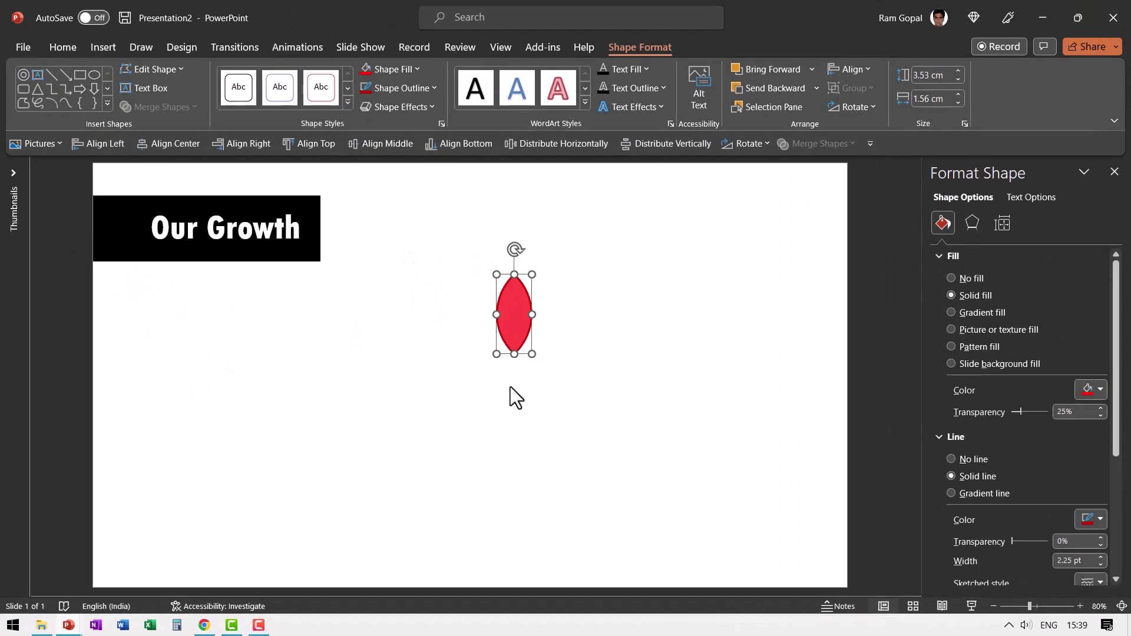
Duplicate the petal and position the copy directly beneath the original.
key("ctrl+d")
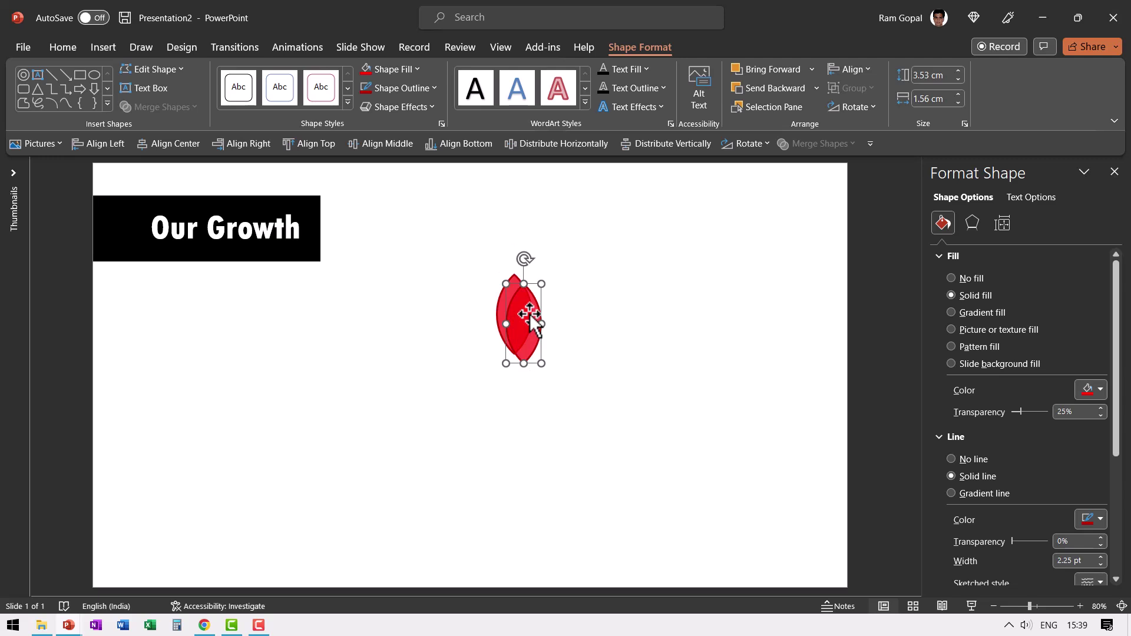
left_click_drag(530, 319, 517, 386)
key("ctrl+Up")
key("ctrl+Up")
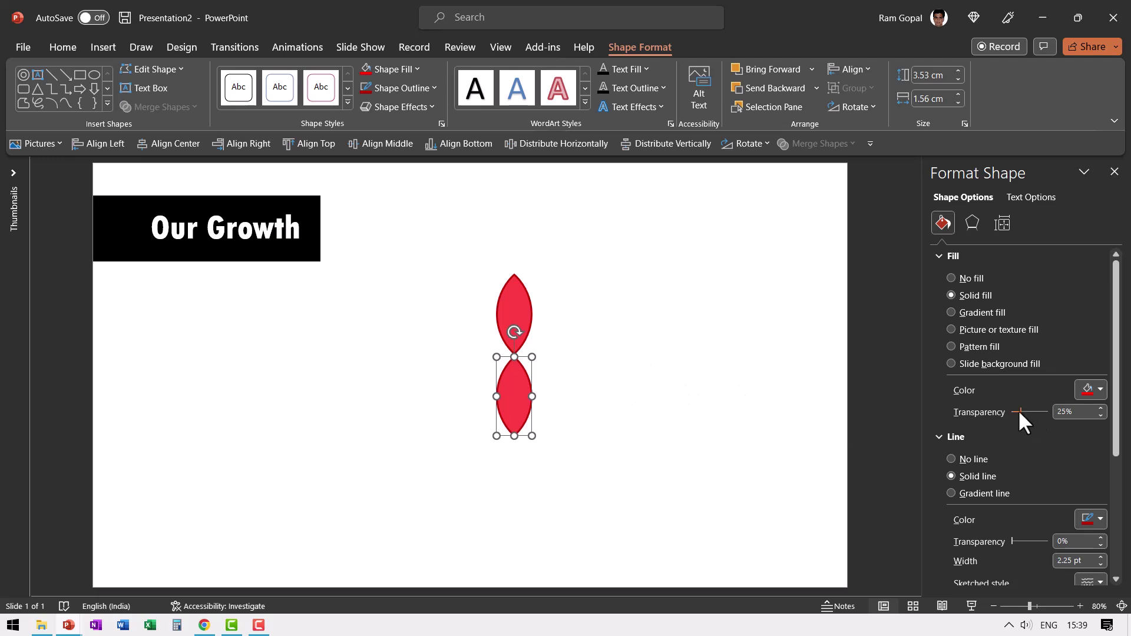
Make the lower copy fully transparent with no outline, then group both petals into one 7.22 cm unit.
left_click_drag(1019, 410, 1051, 411)
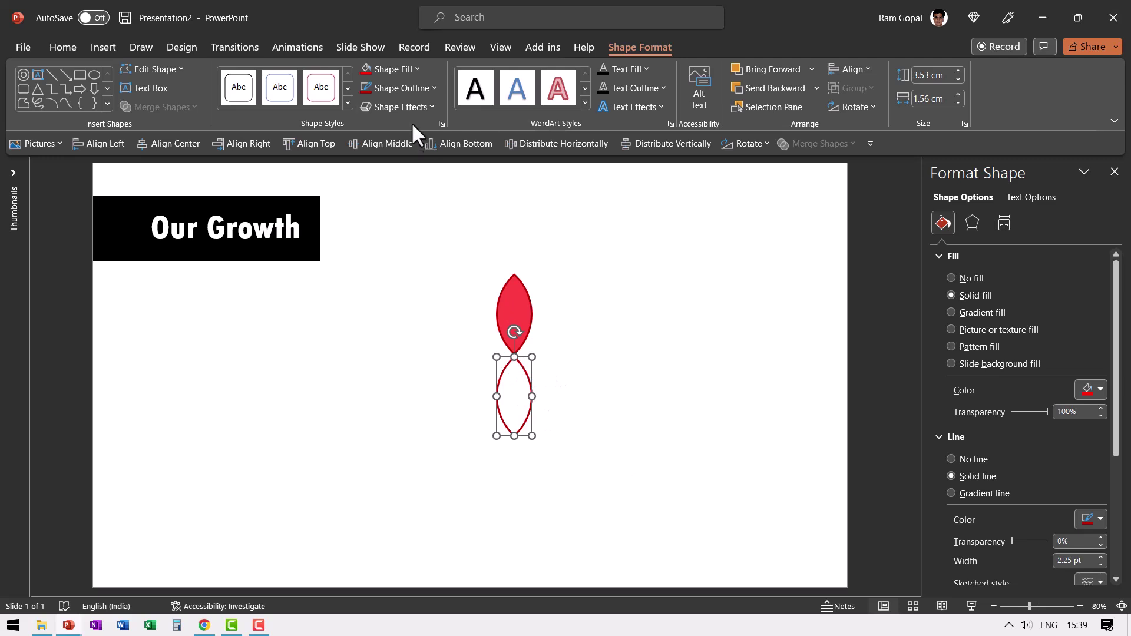
left_click(390, 87)
left_click(403, 247)
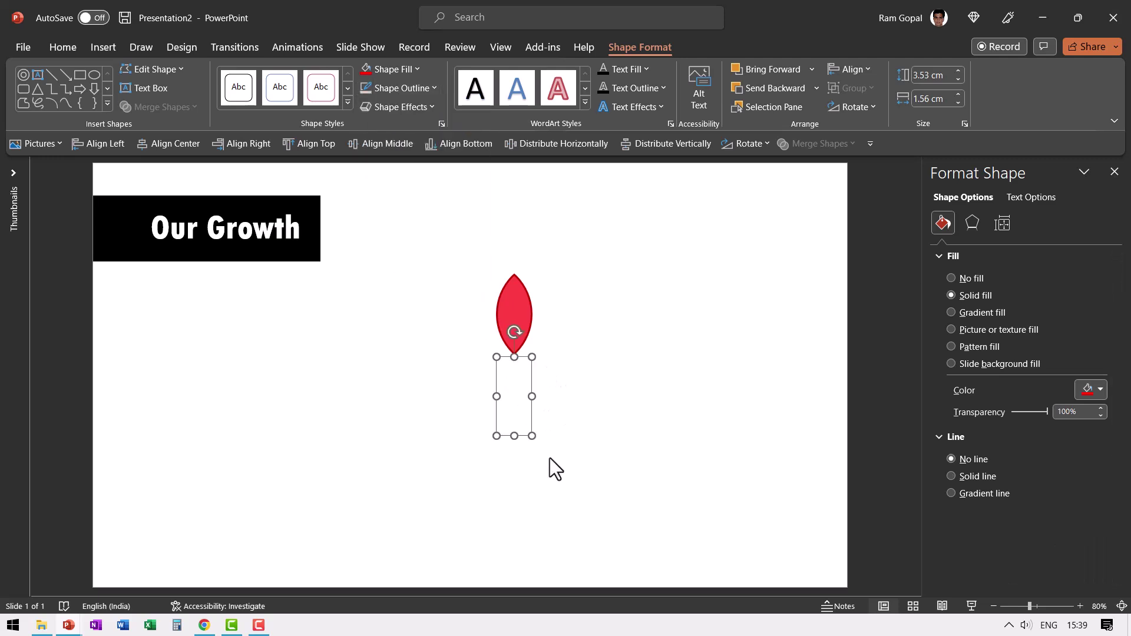
left_click_drag(549, 469, 467, 226)
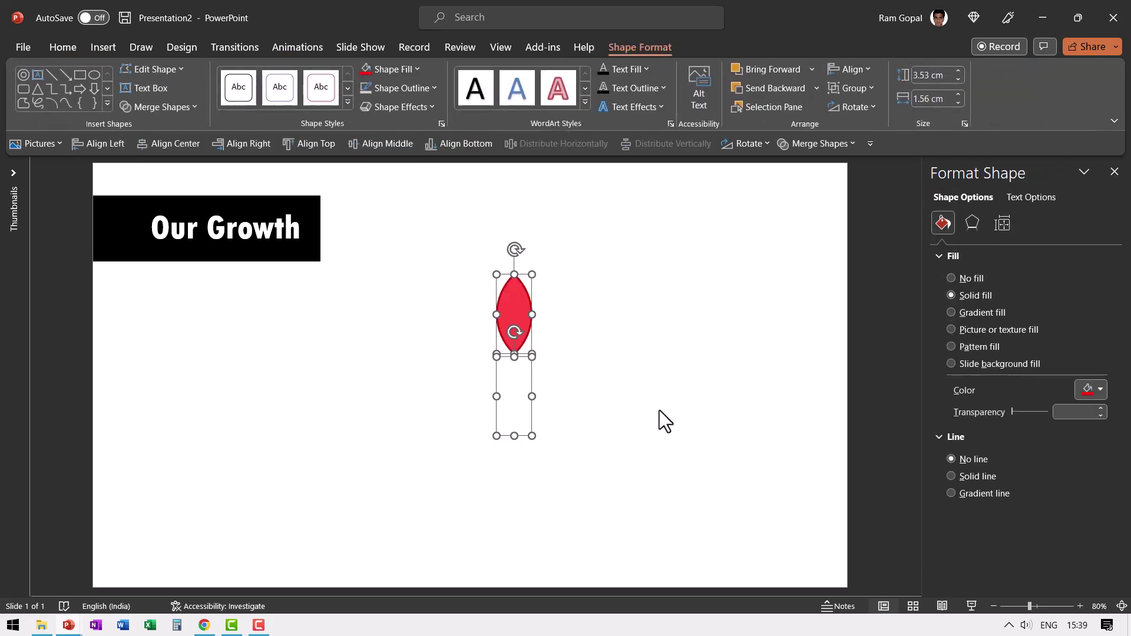
key("ctrl+g")
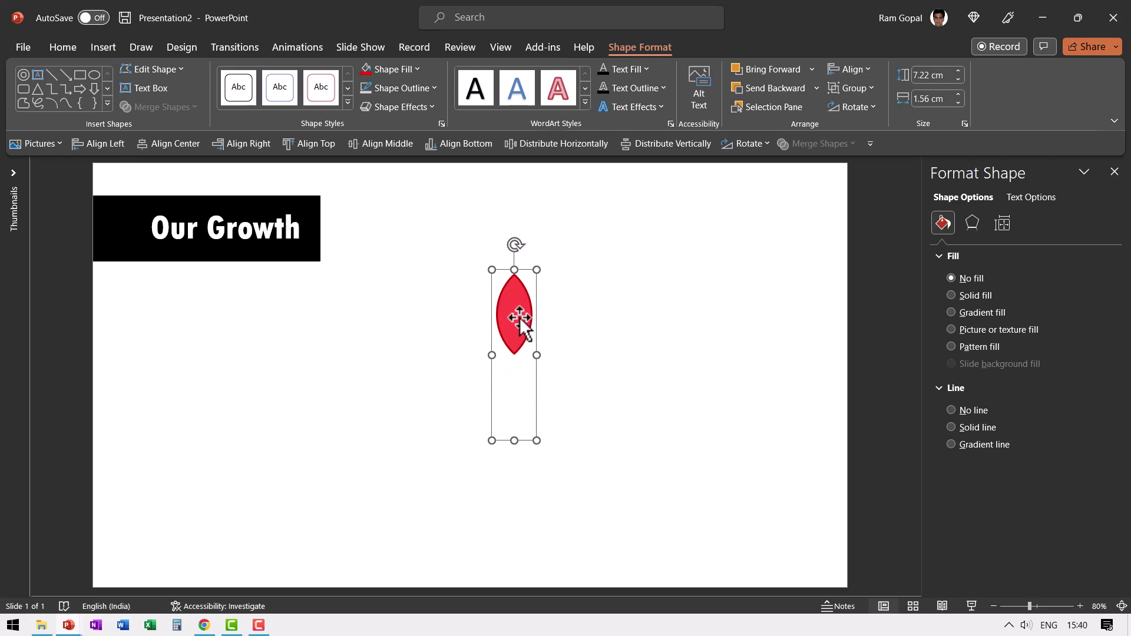
Copy the petal pair to the right, give a group a Spin animation, and open Group 14's animation options.
left_click_drag(532, 298, 569, 303, "ctrl")
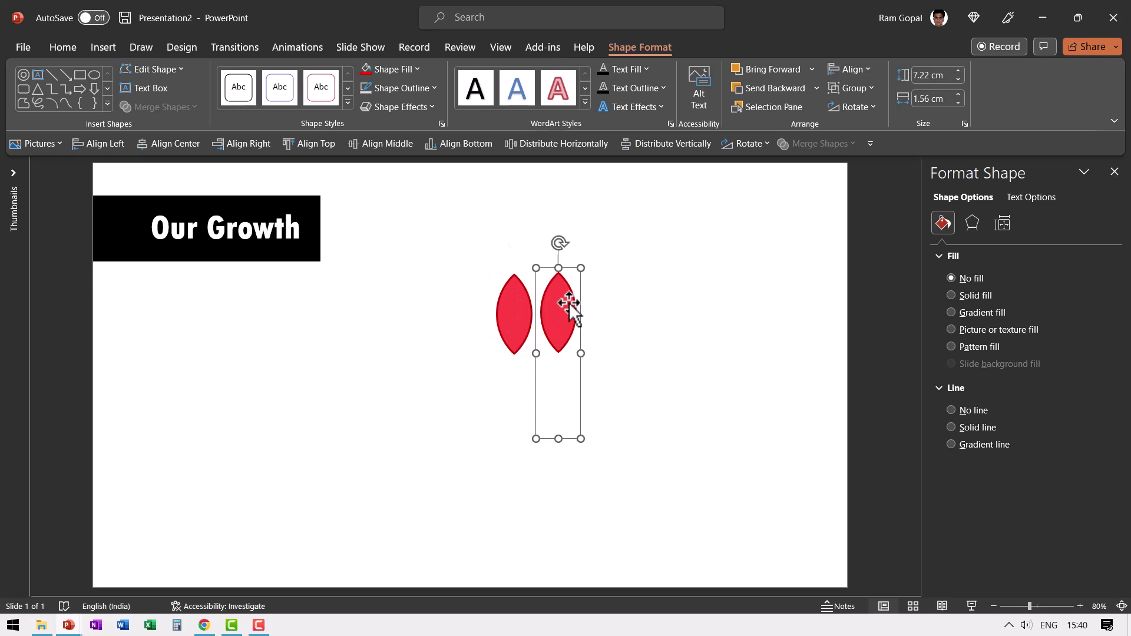
left_click(308, 45)
left_click(676, 109)
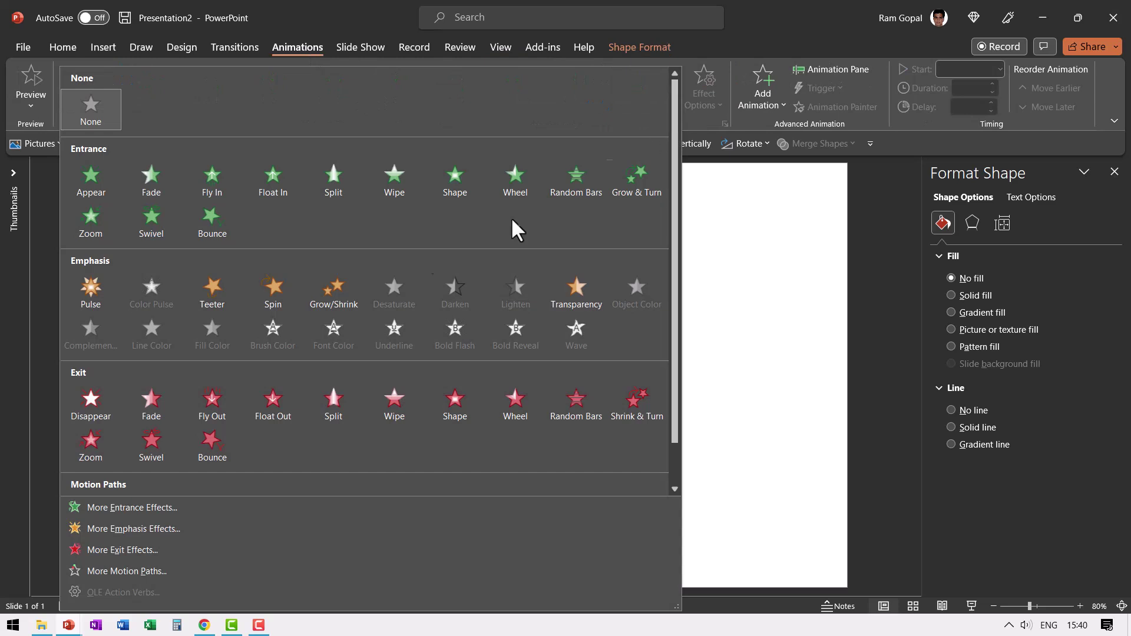
left_click(275, 291)
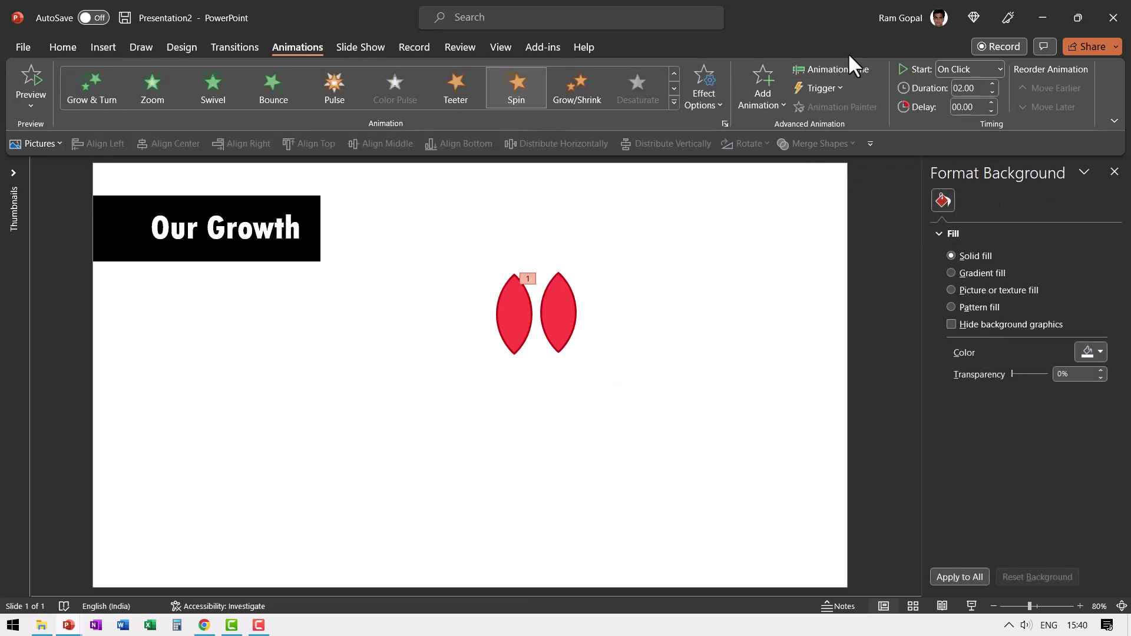
left_click(837, 69)
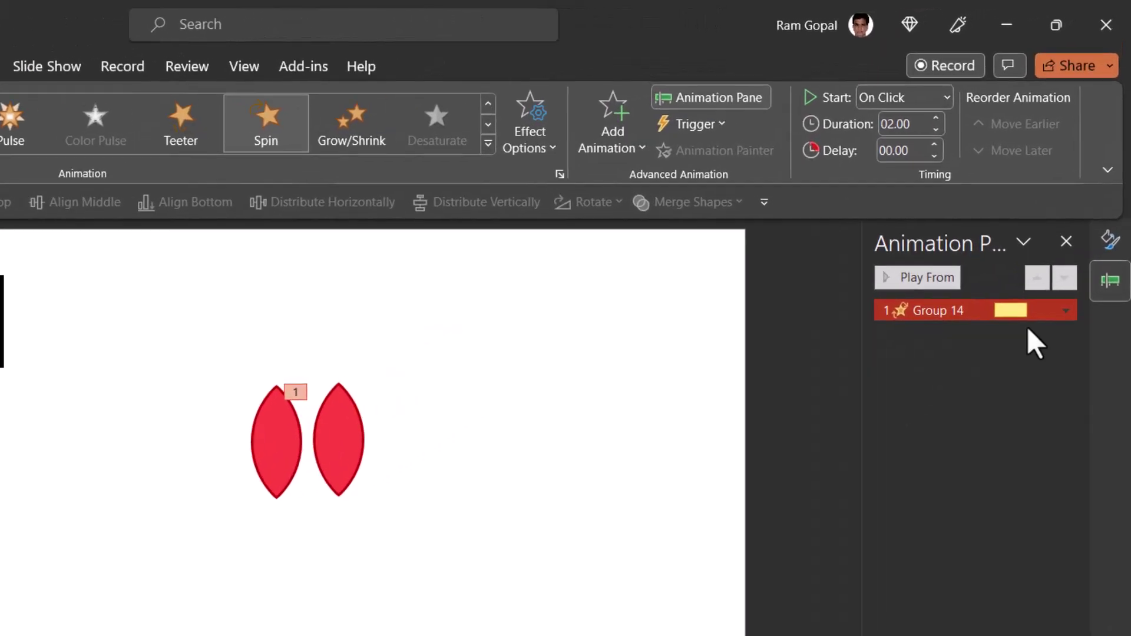
left_click(1081, 221)
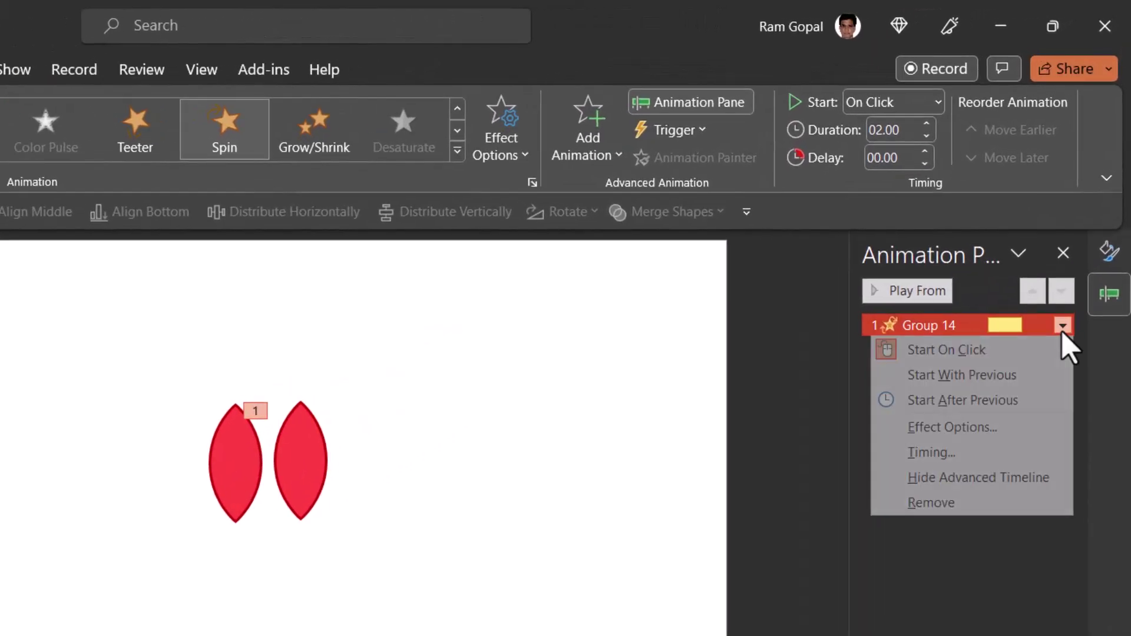
Set Group 14's spin amount to a custom 15° clockwise.
left_click(956, 429)
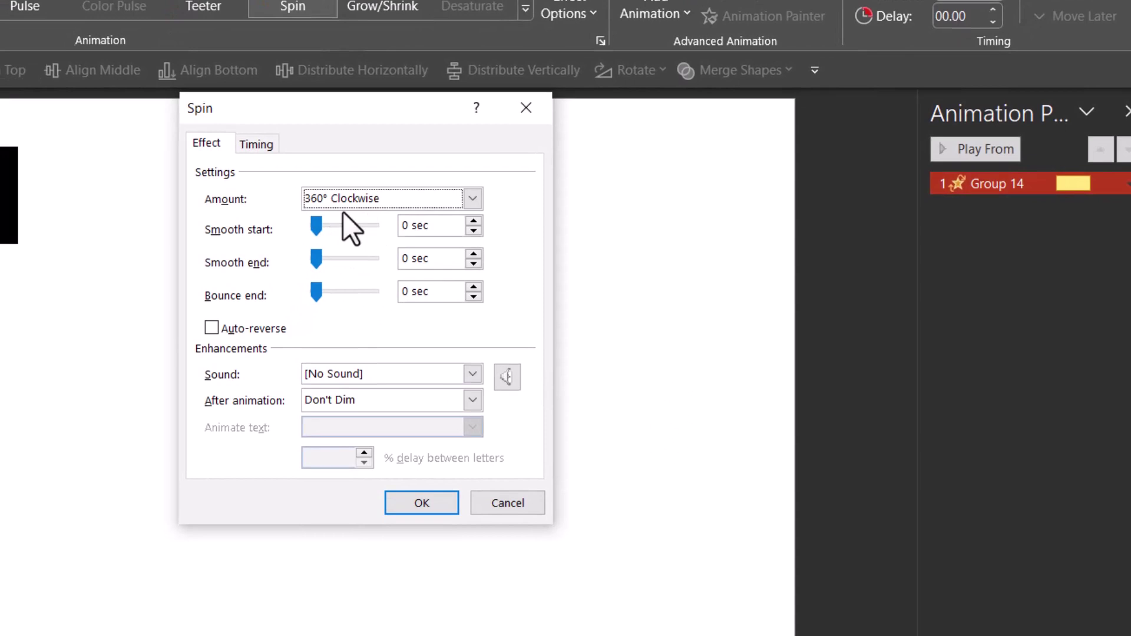
left_click(389, 200)
left_click(445, 323)
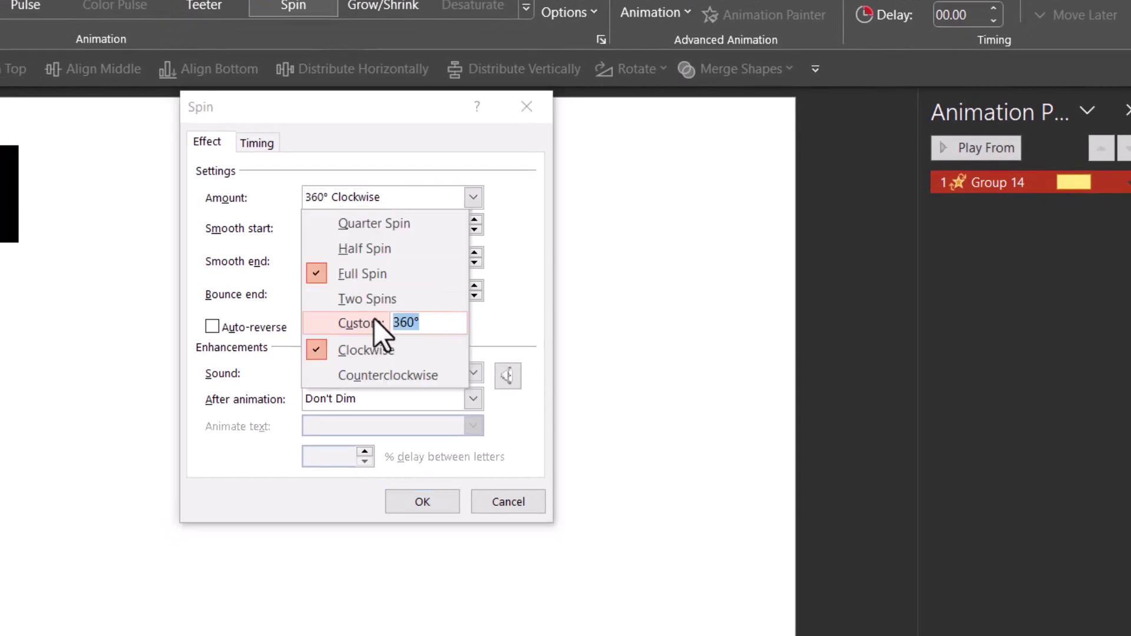
type("15")
key("Return")
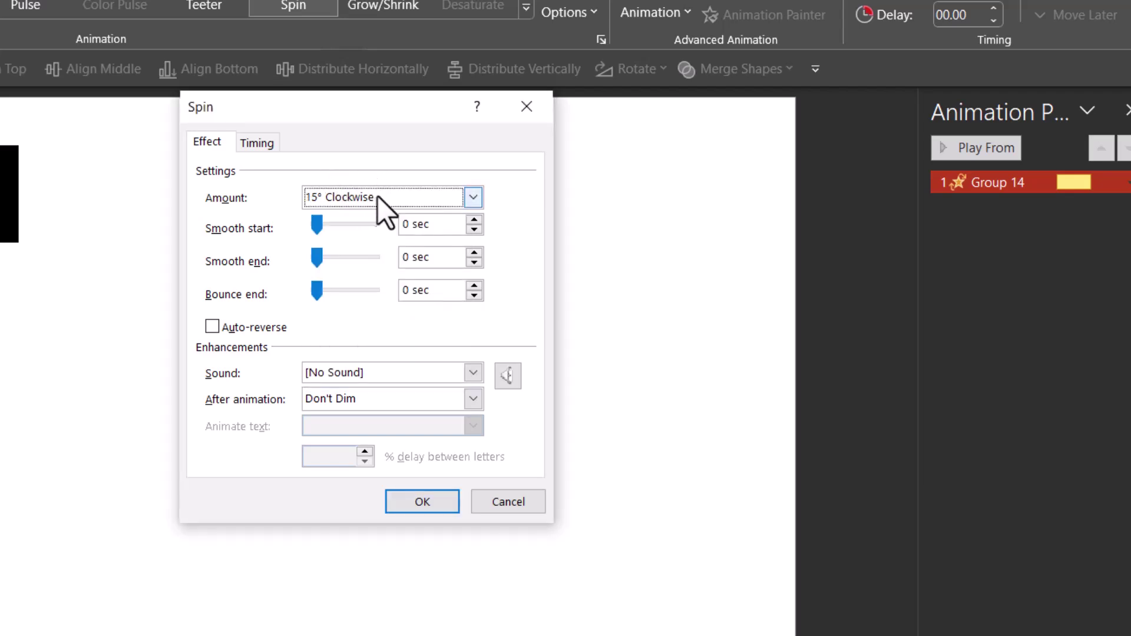
left_click(420, 503)
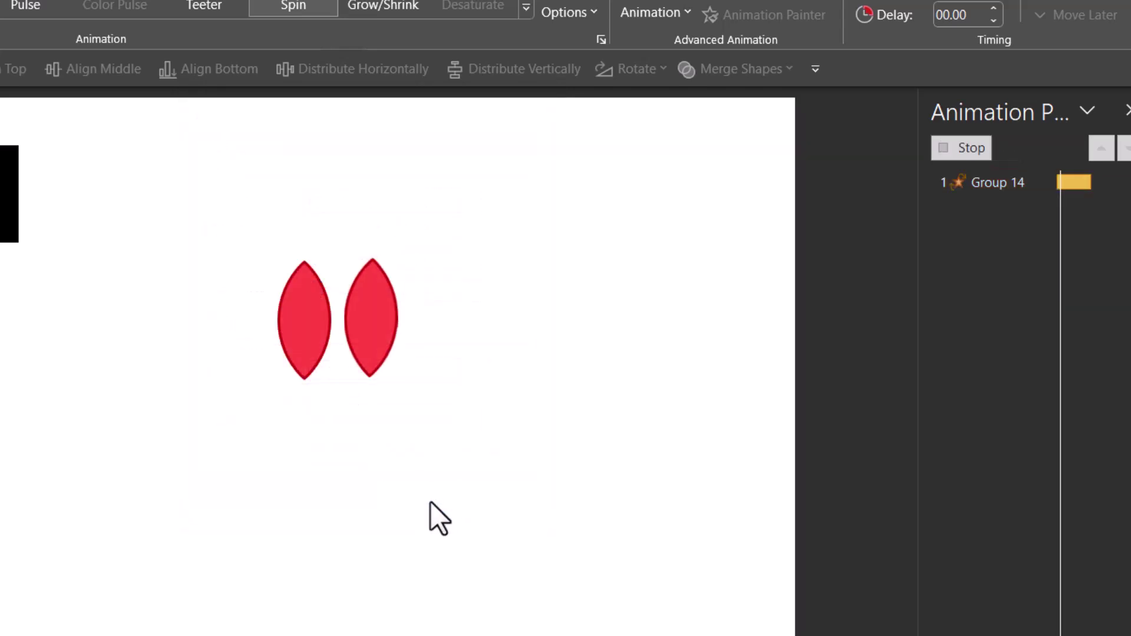
Shorten the petal group's spin duration to 00.75 seconds.
left_click(374, 328)
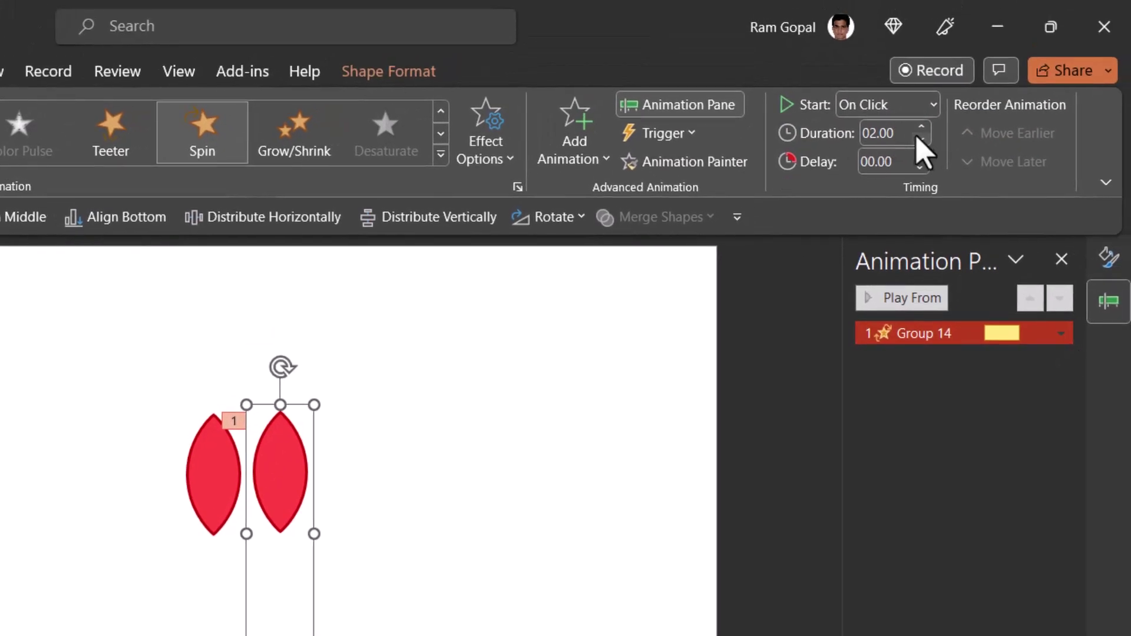
left_click(920, 140)
left_click(920, 140)
left_click(920, 140)
left_click(920, 140)
left_click(920, 140)
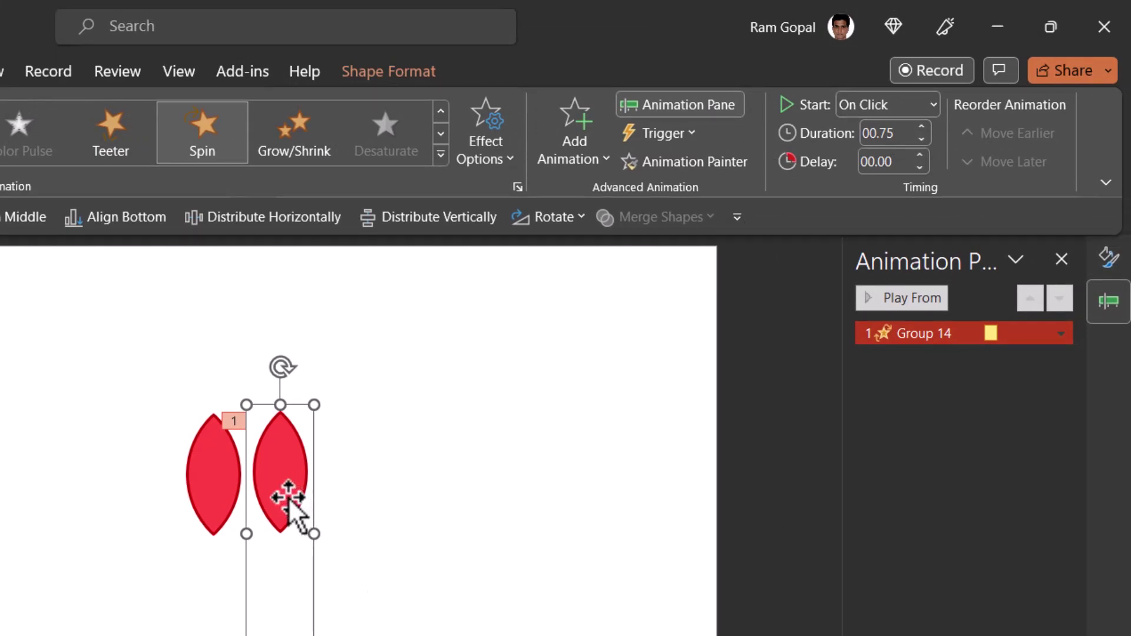
Add a petal copy further right, Group 17, spinning 15° counterclockwise.
key("ctrl+d")
left_click_drag(277, 489, 367, 488)
left_click(1061, 357)
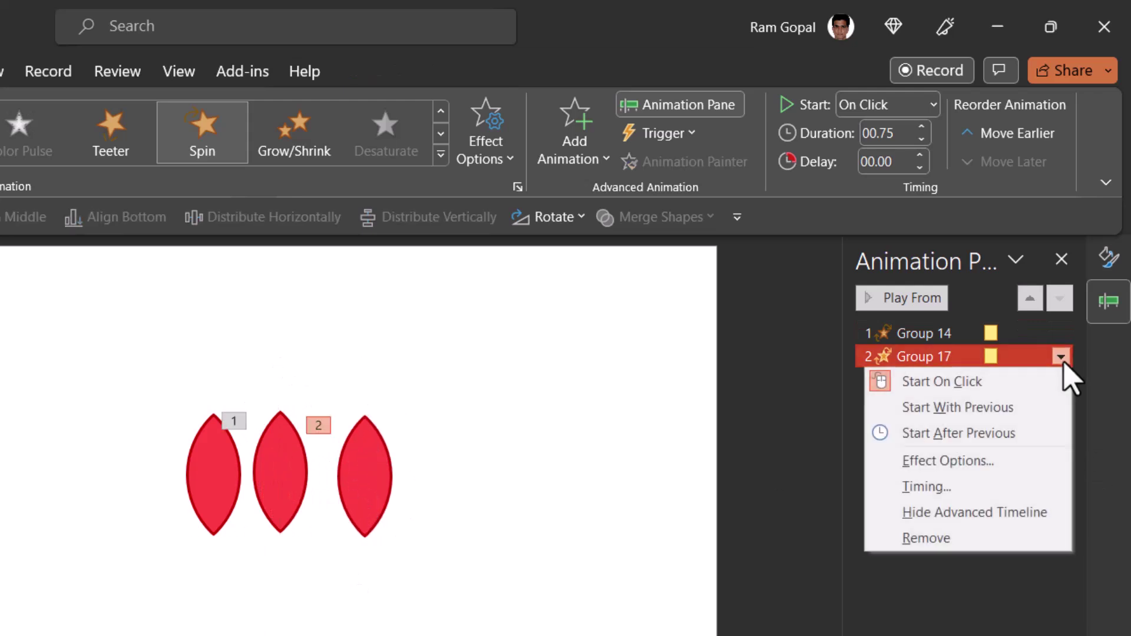
left_click(979, 461)
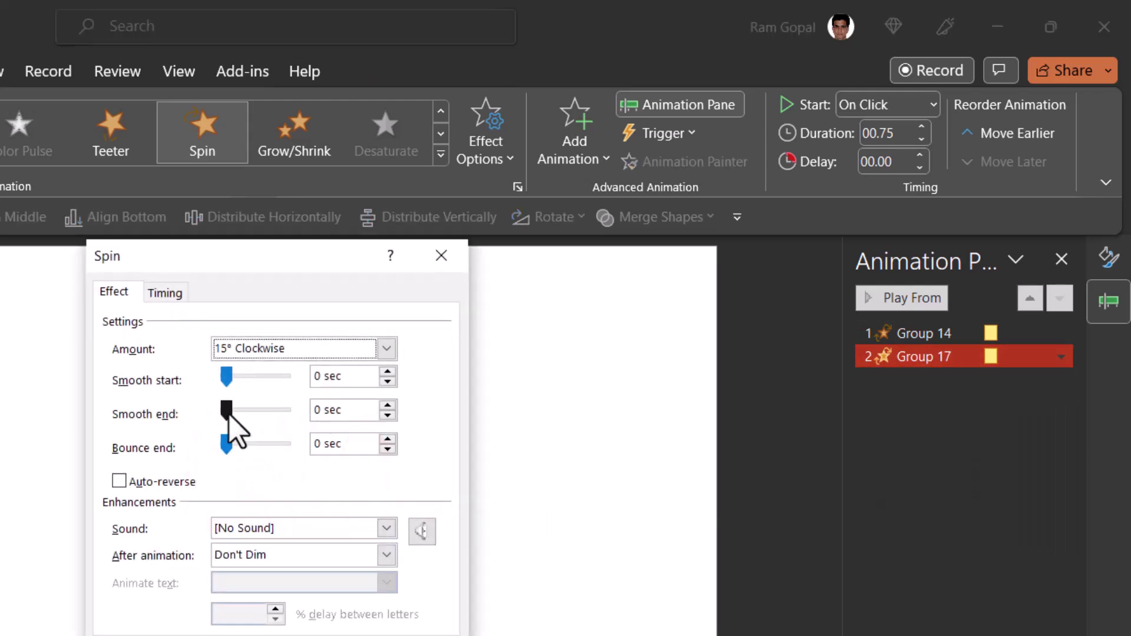
left_click(302, 353)
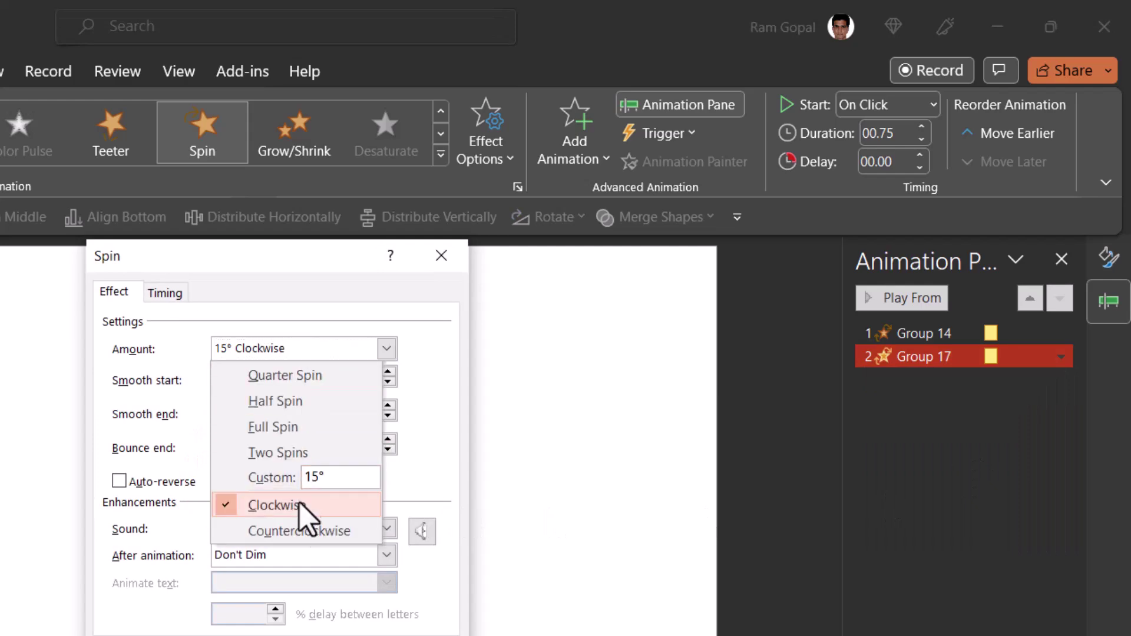
left_click(297, 532)
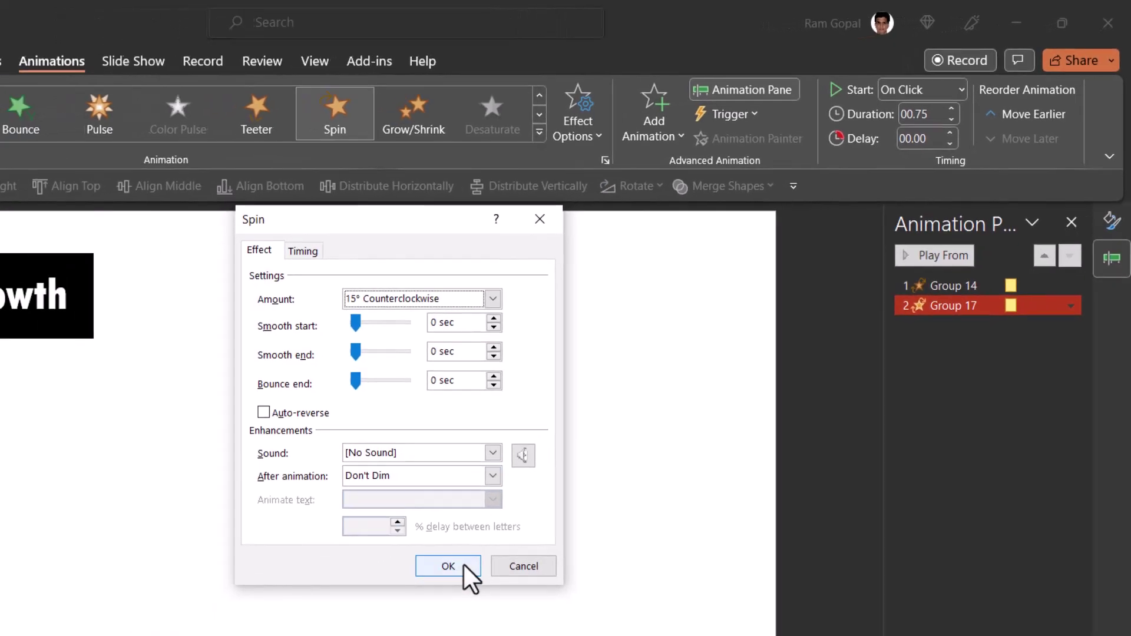
left_click(465, 564)
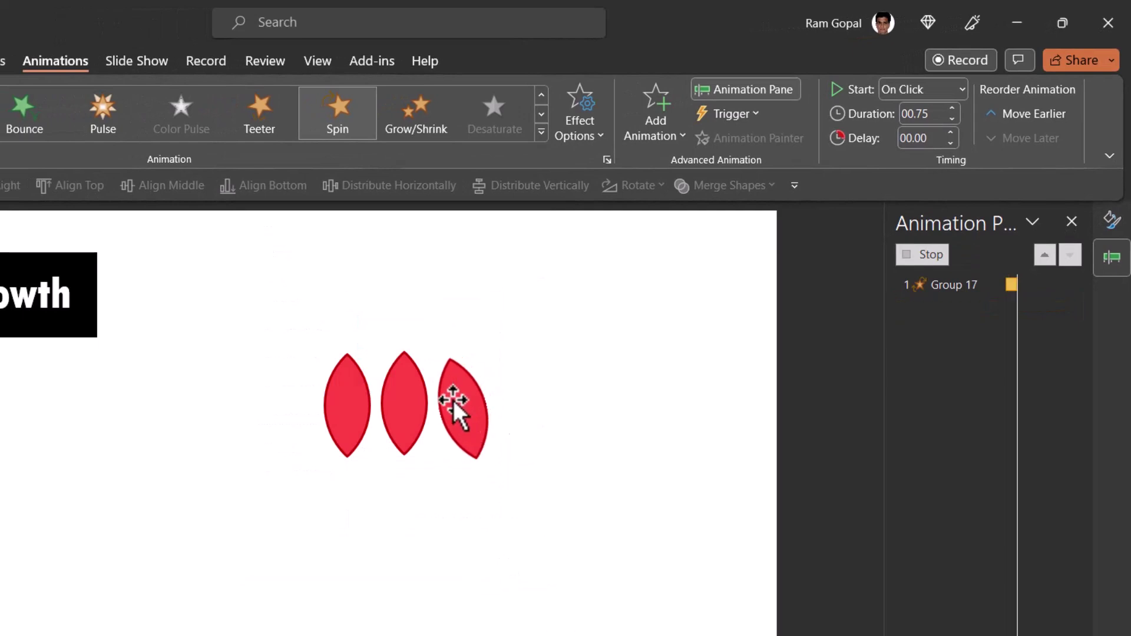
Duplicate the Group 14 petal and place the copy further right.
left_click(495, 476)
left_click(407, 414)
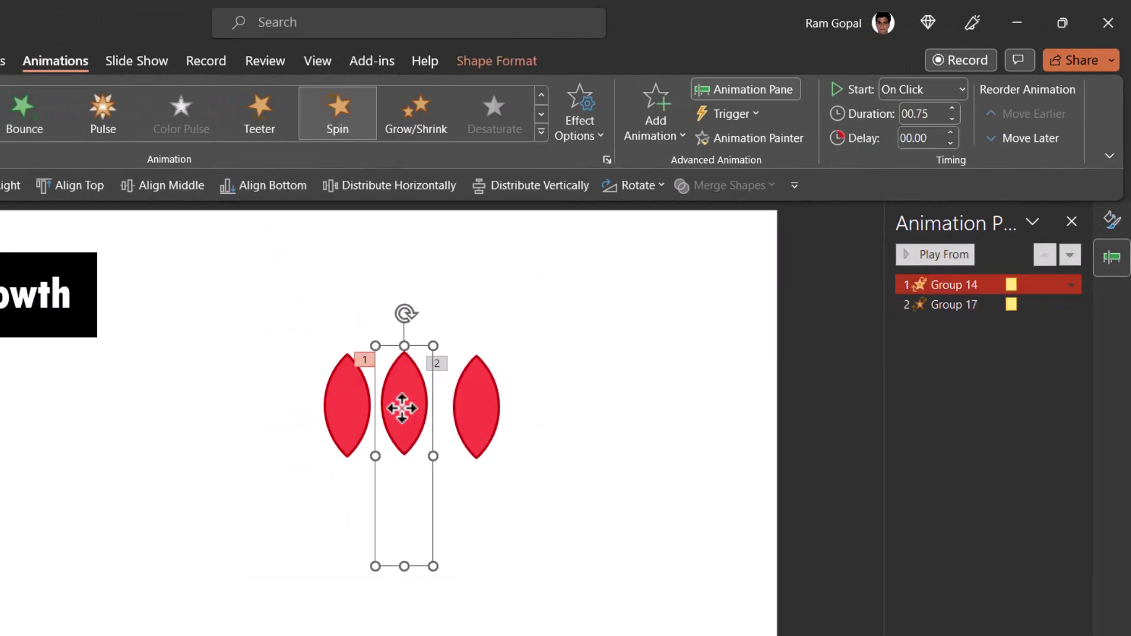
key("ctrl+d")
left_click_drag(422, 442, 557, 422)
Set Group 20's spin to a custom 30° clockwise.
left_click(1070, 324)
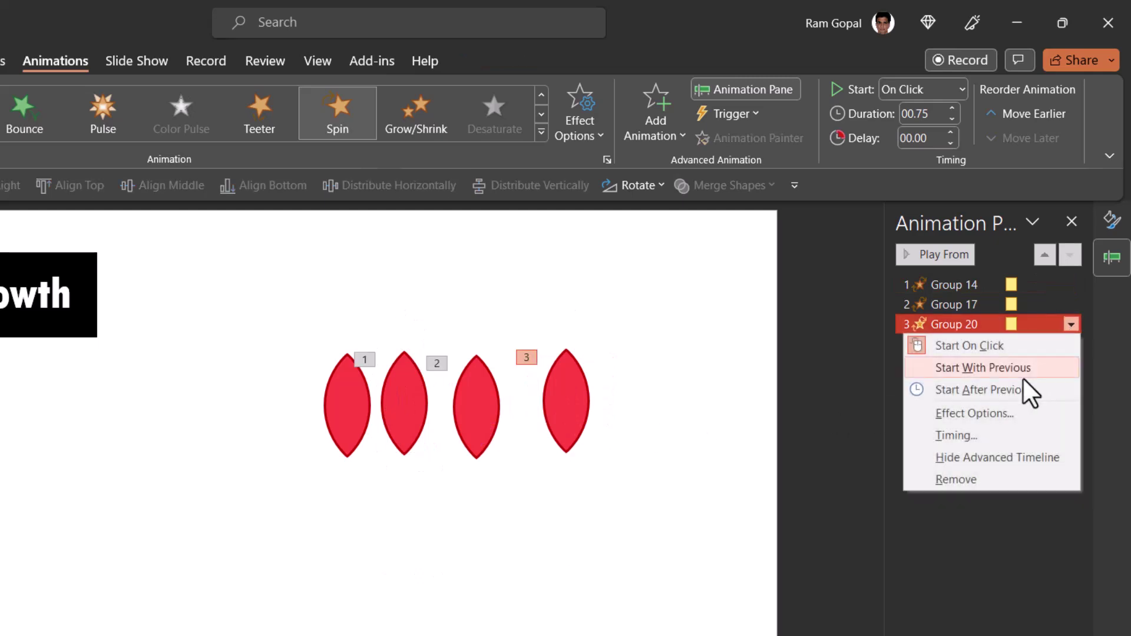
left_click(981, 412)
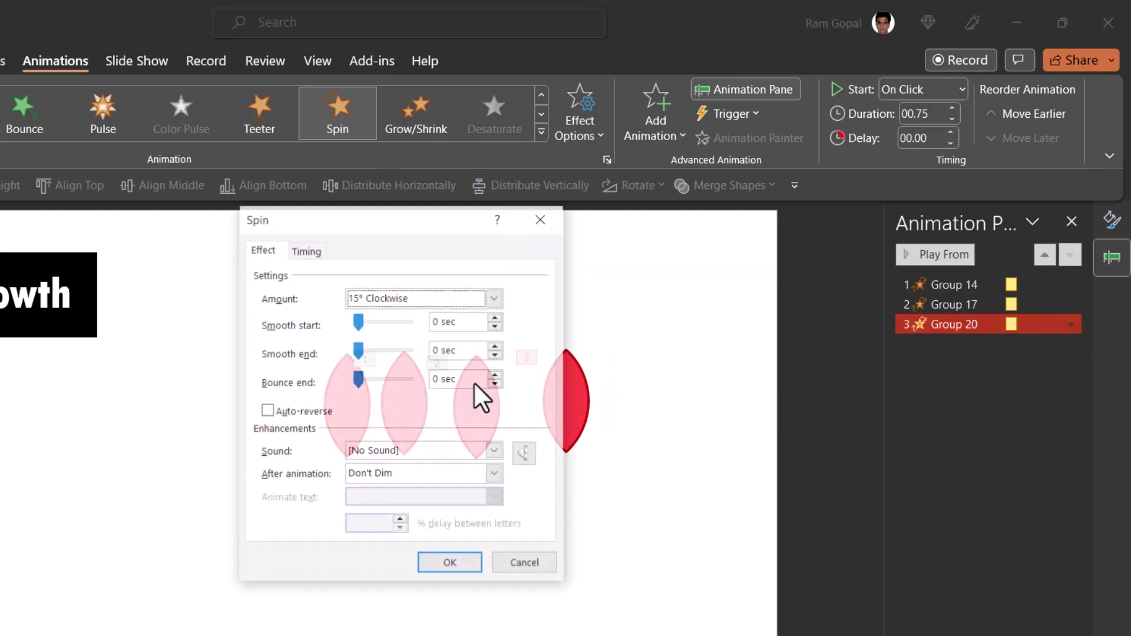
left_click(495, 298)
left_click(386, 406)
type("30")
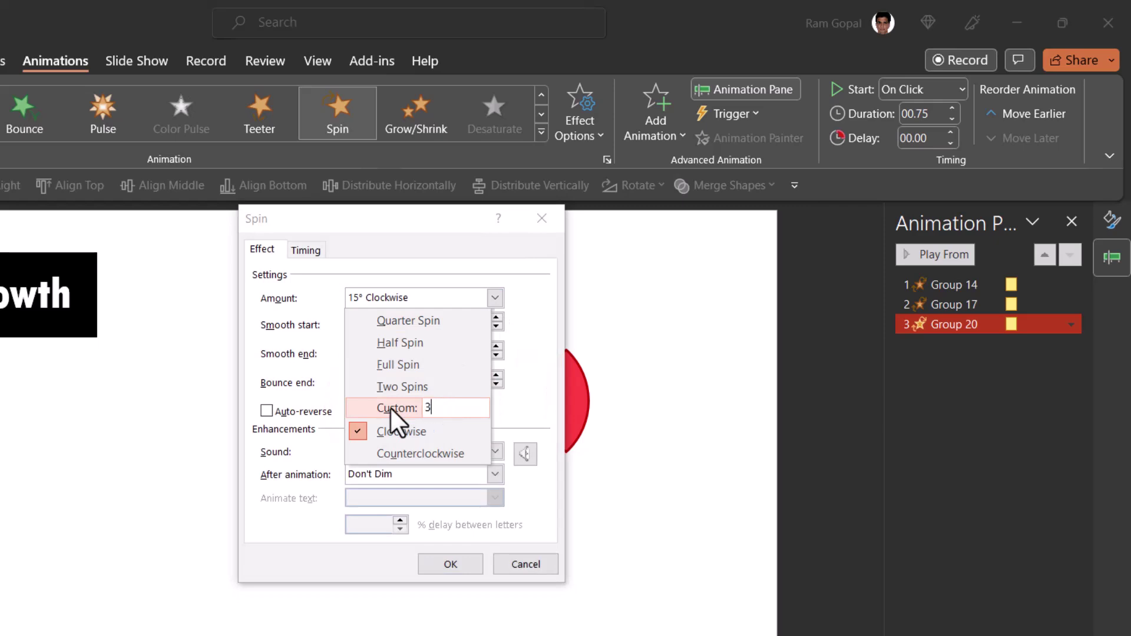
key("Return")
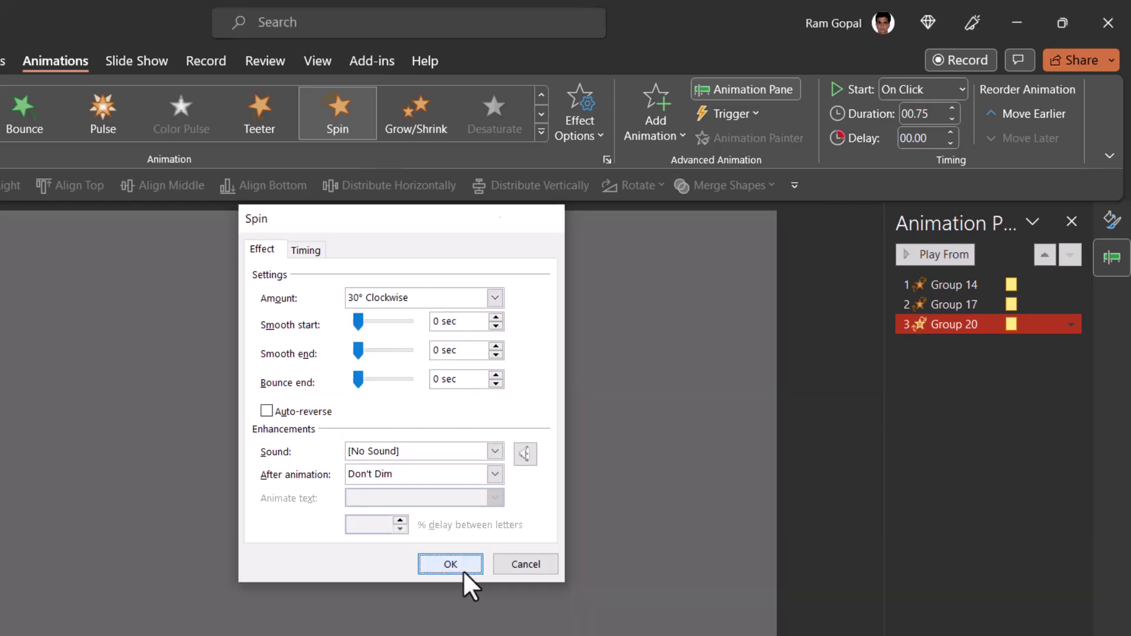
left_click(463, 571)
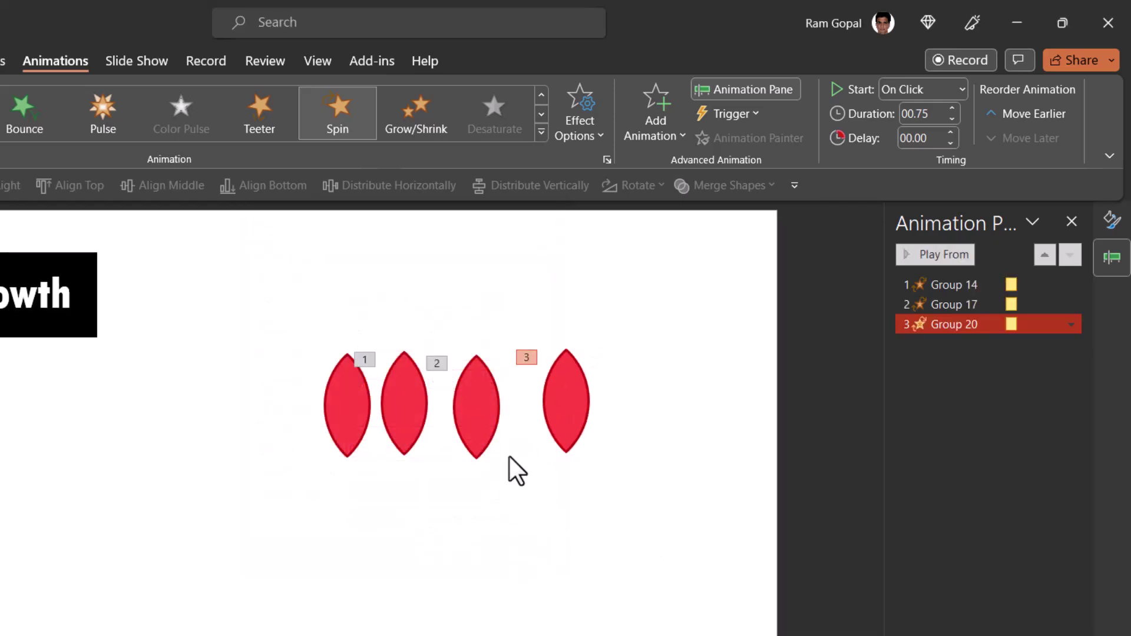
Copy Group 20 just to its right as Group 23, spinning 30° counterclockwise.
left_click(556, 414)
left_click_drag(555, 434, 624, 412)
left_click(1071, 344)
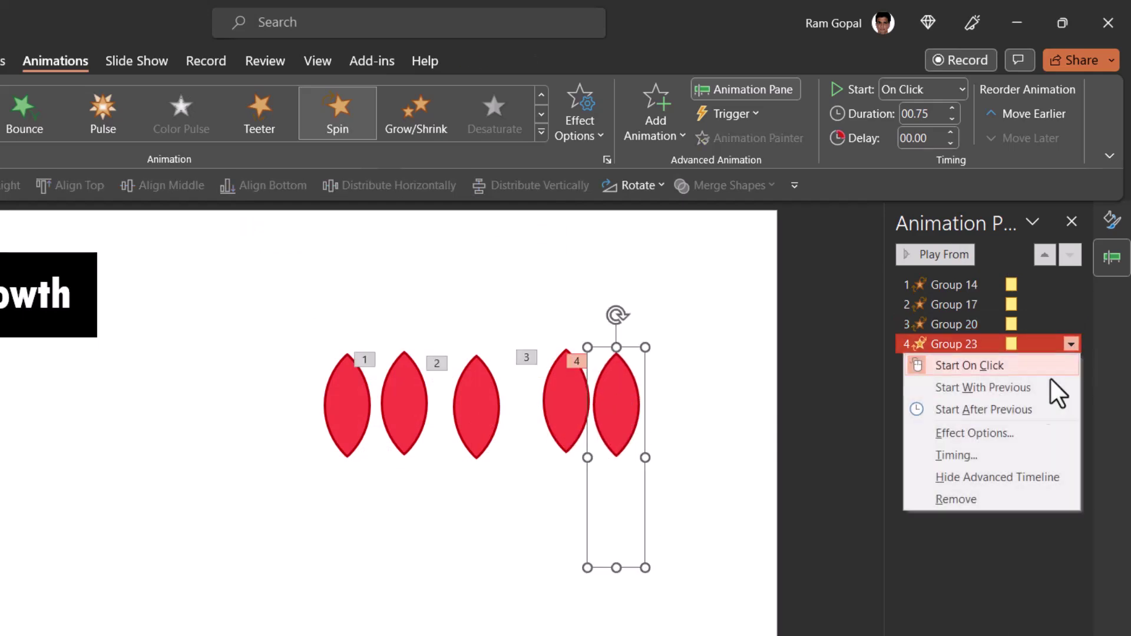
left_click(933, 430)
left_click(423, 300)
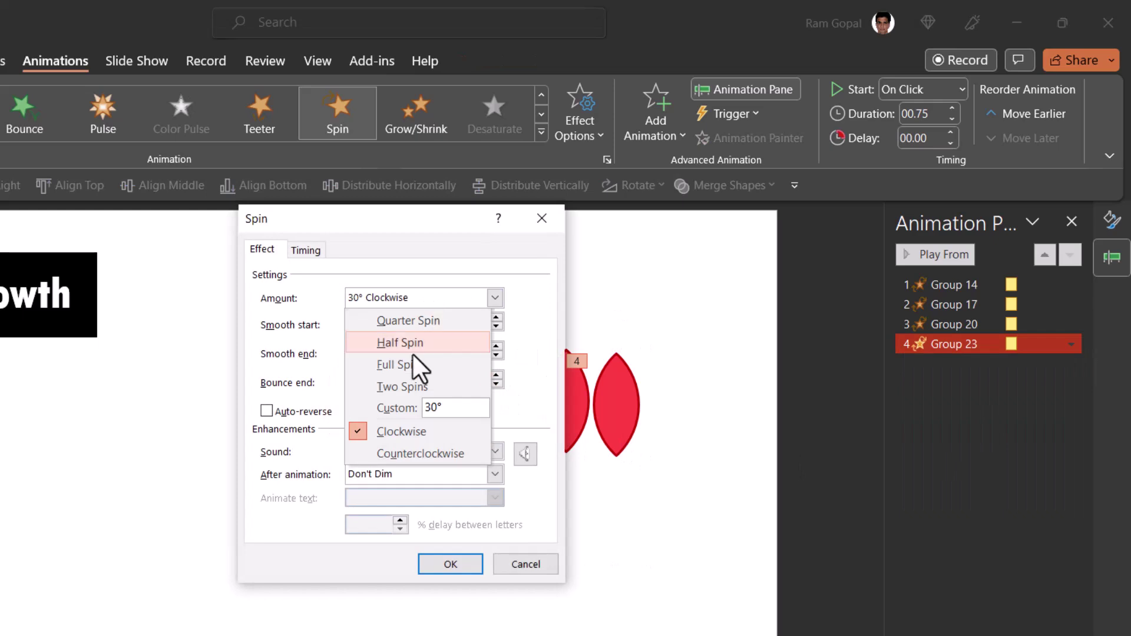
left_click(396, 456)
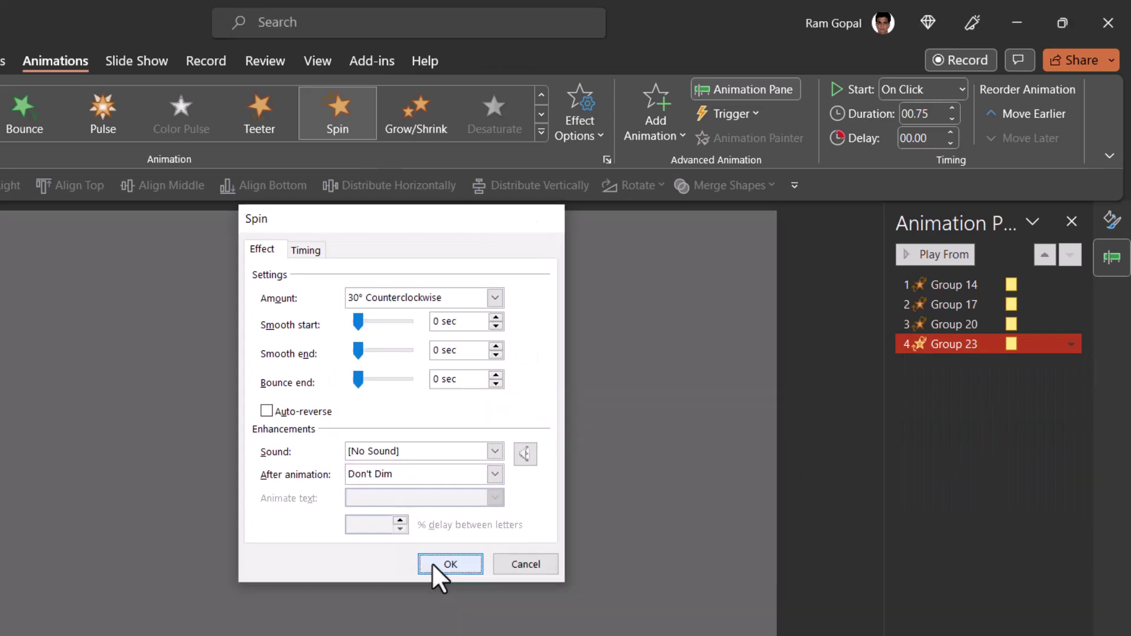
left_click(431, 564)
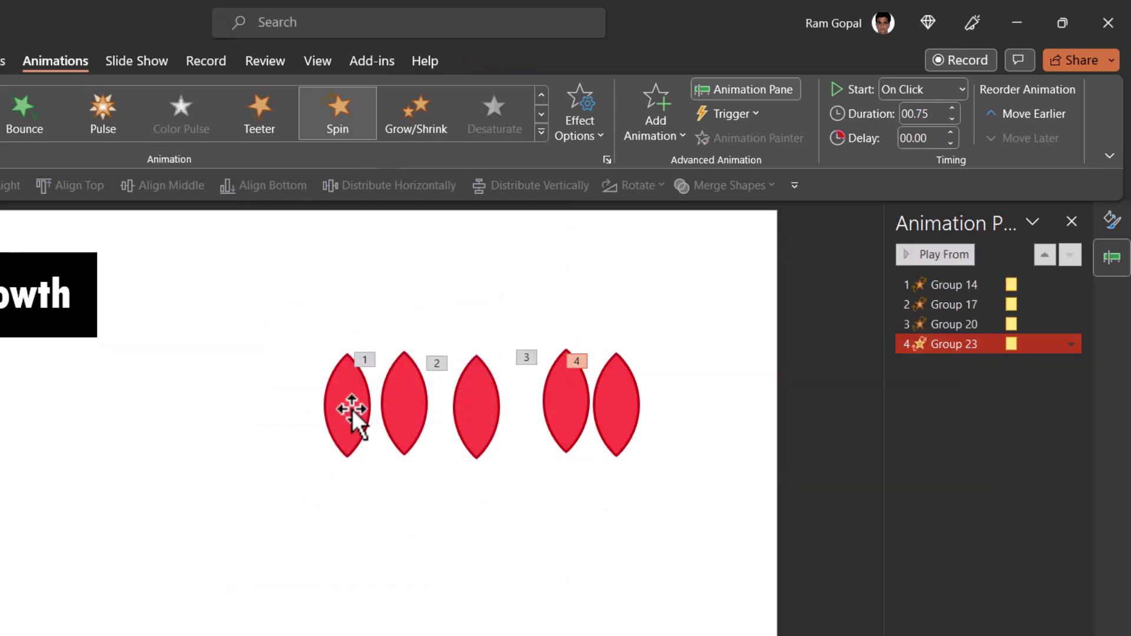
Select all four petal groups and align them by centre and middle into a single stack.
left_click_drag(707, 634, 257, 305)
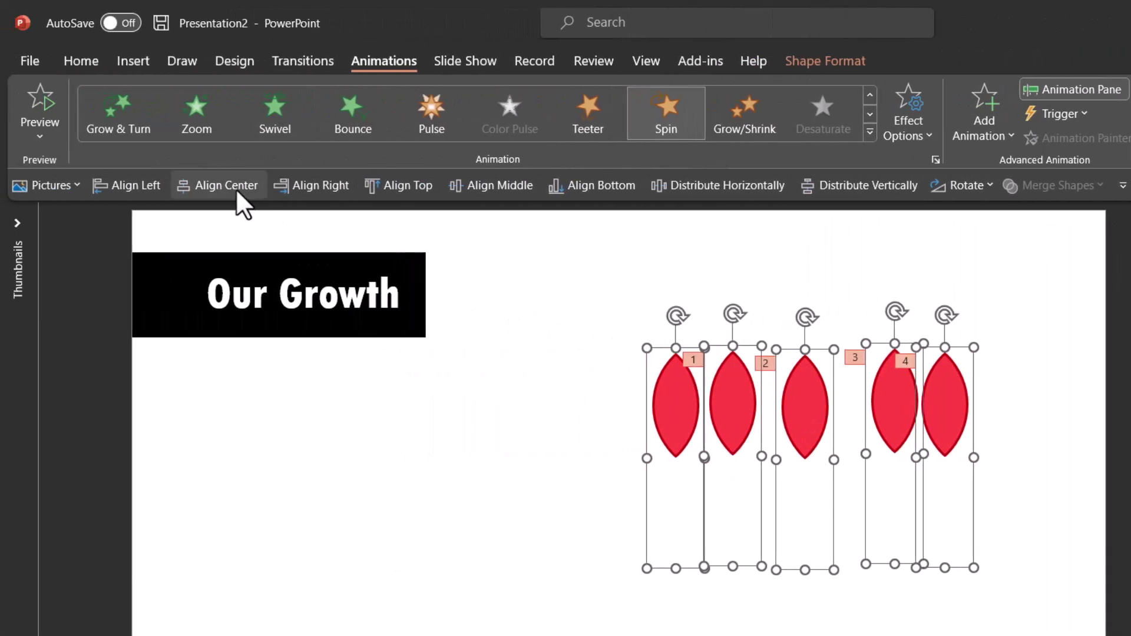
left_click(239, 187)
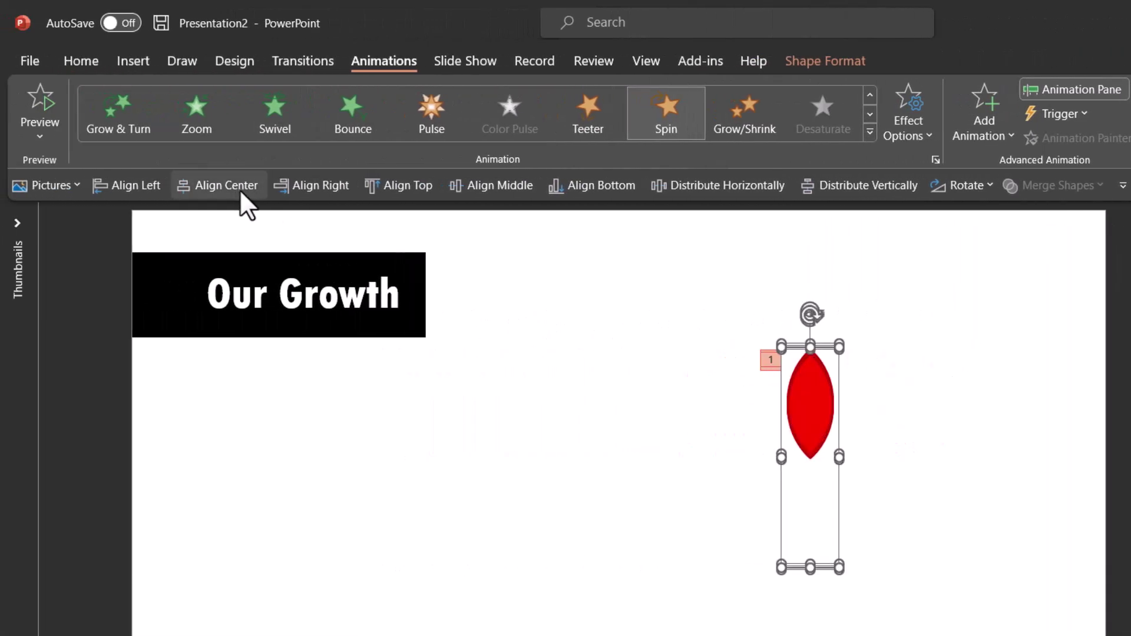
left_click(504, 185)
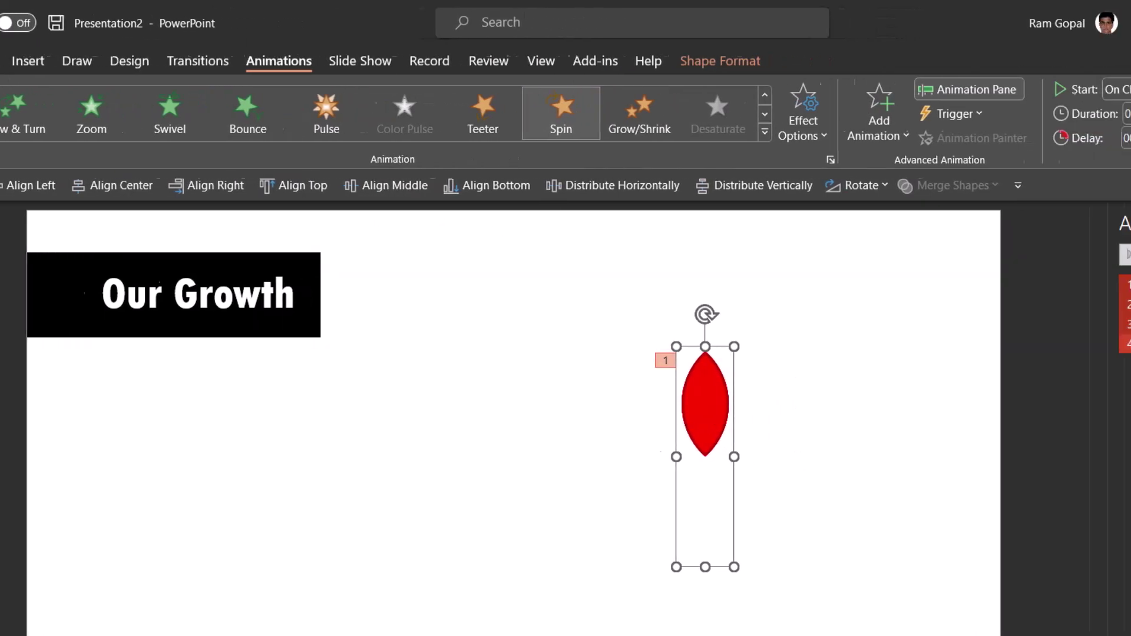
Set all four petal-group animations (Groups 14, 17, 20, 23) to start With Previous.
left_click_drag(900, 344, 898, 340)
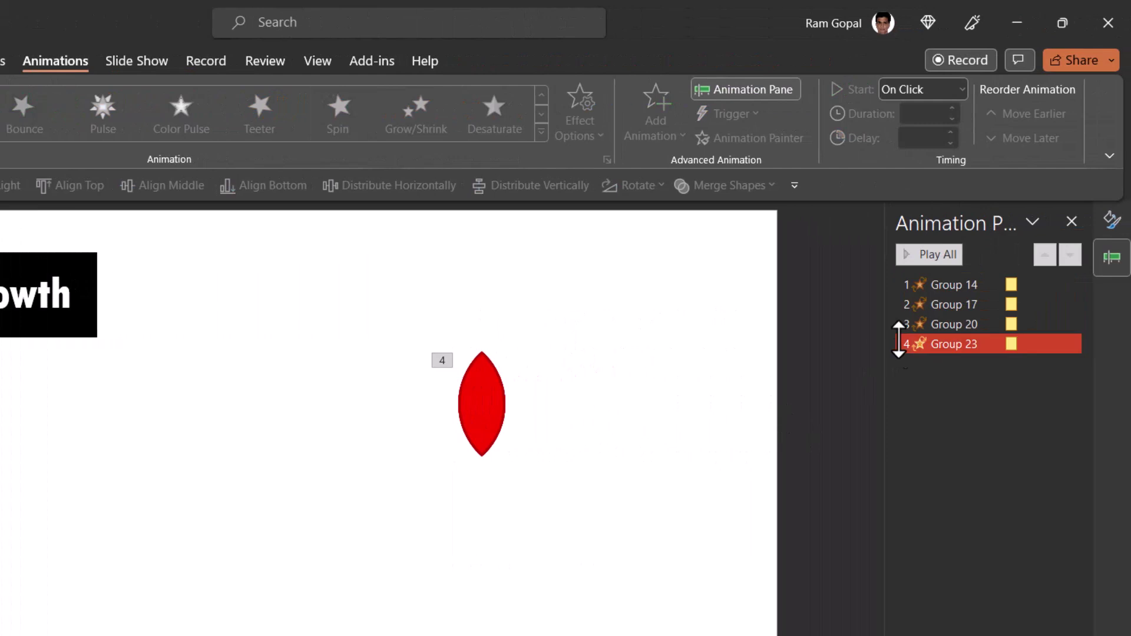
left_click(936, 302)
left_click(936, 287)
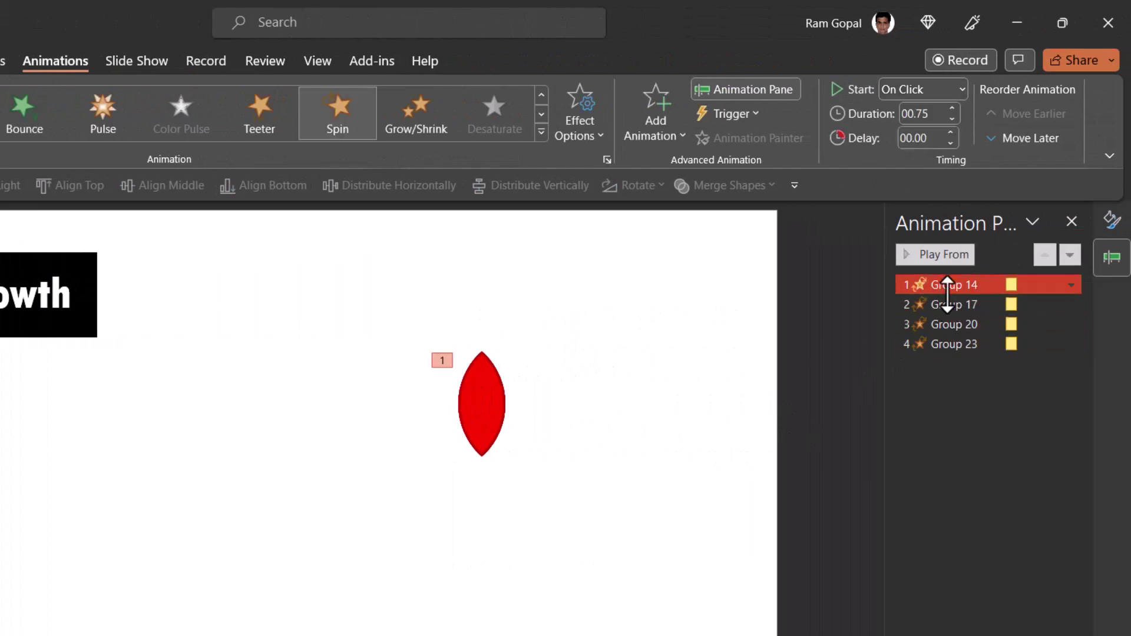
left_click(937, 346, "shift")
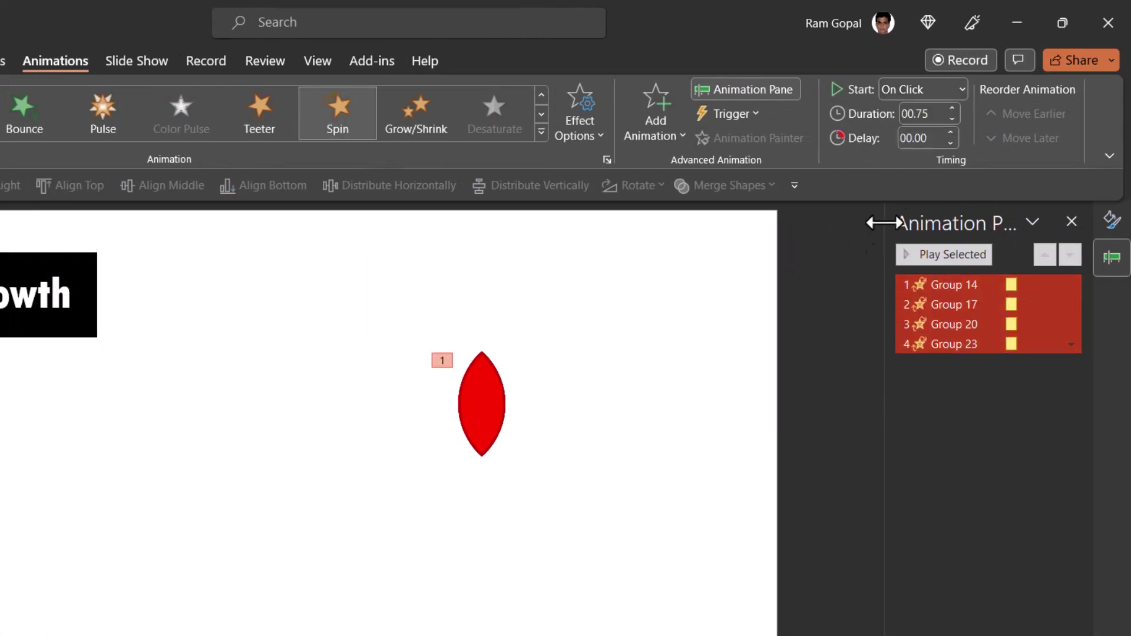
left_click(922, 88)
left_click(917, 135)
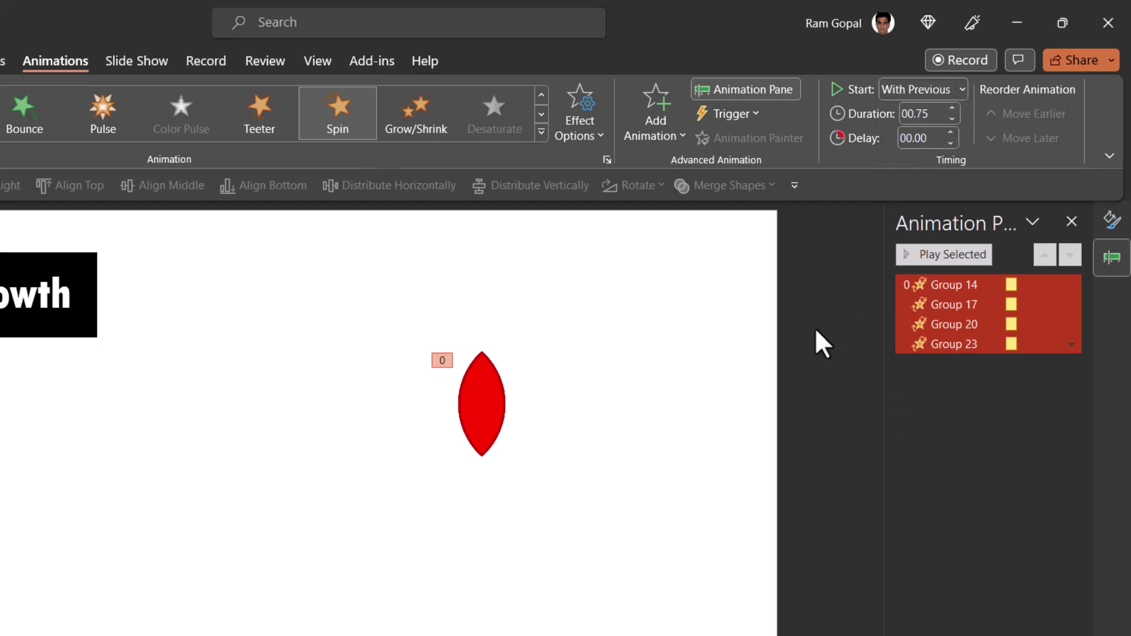
Change only Group 14's animation to start On Click.
left_click(934, 285)
left_click(905, 91)
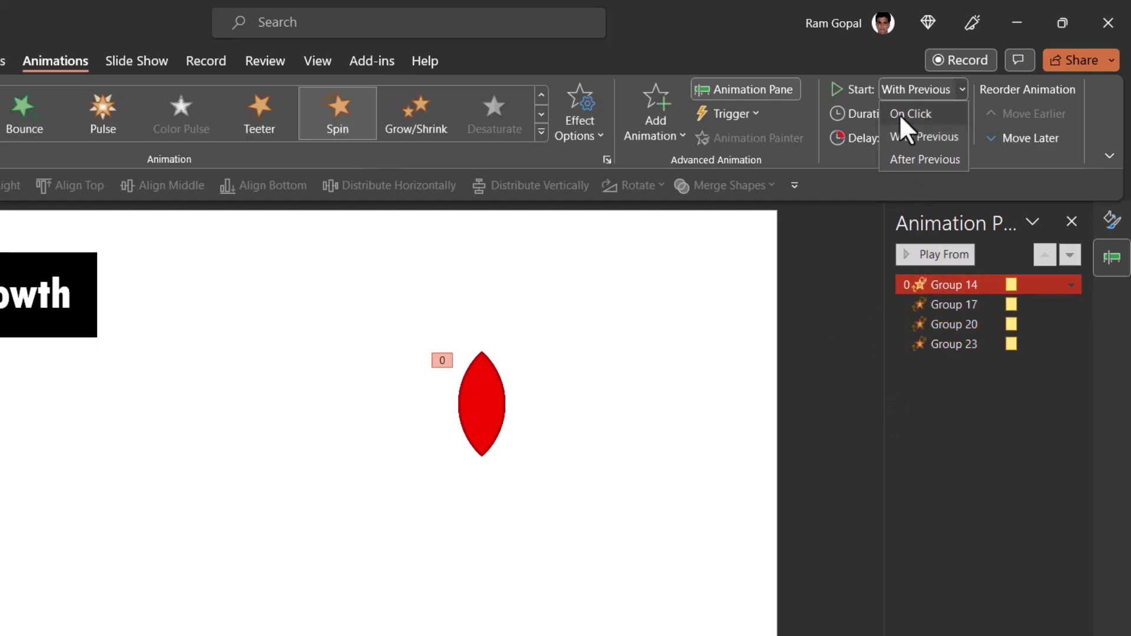
left_click(899, 115)
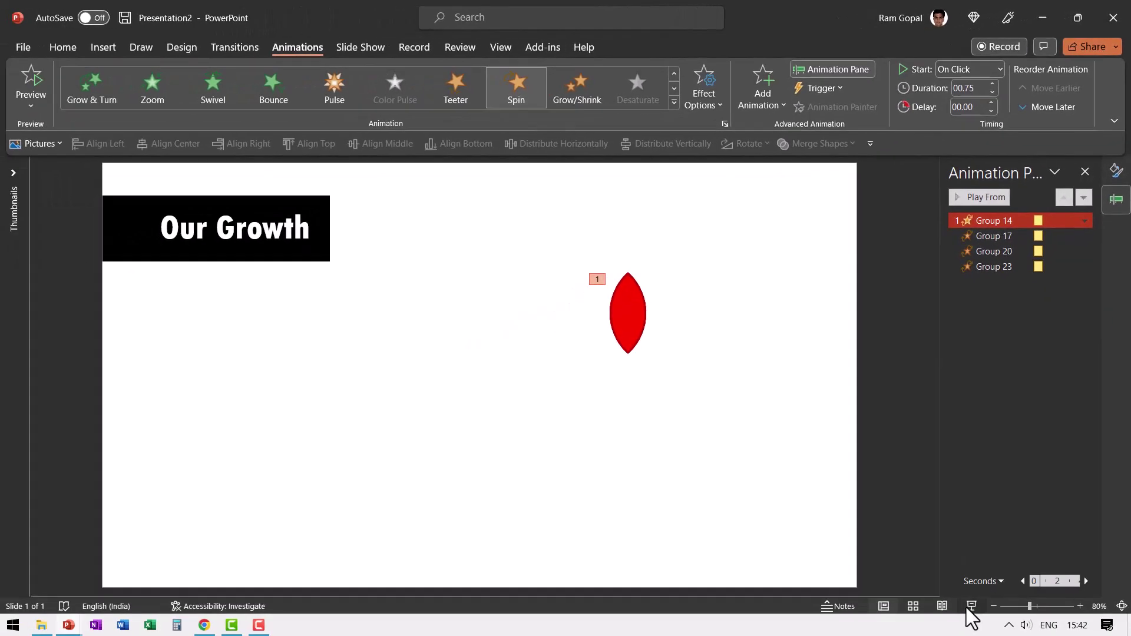
left_click(971, 607)
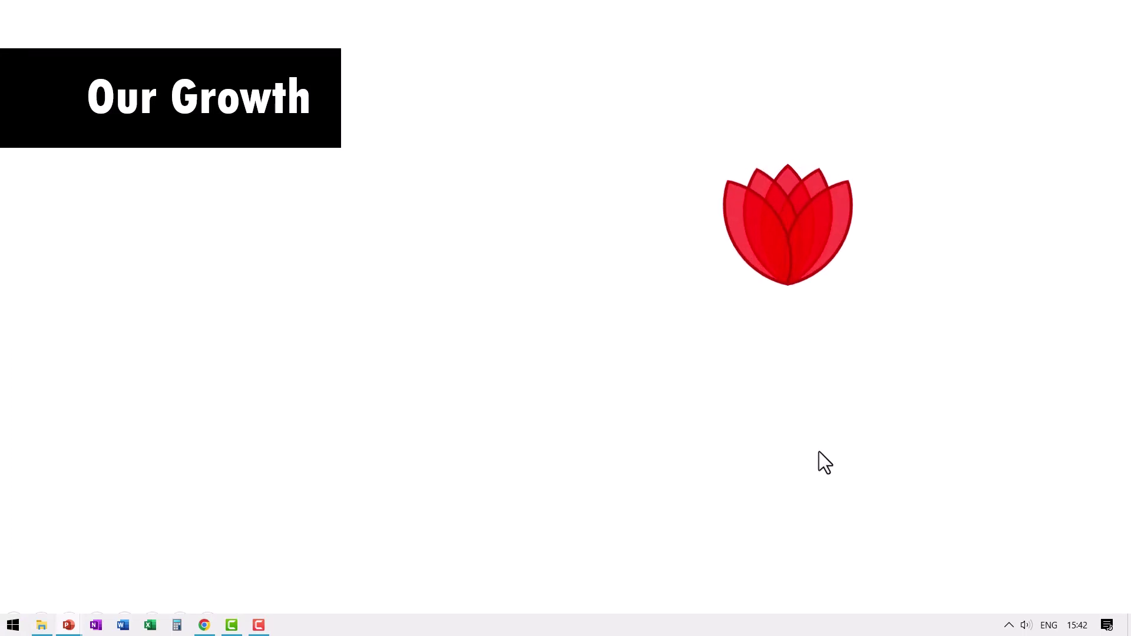
key("Escape")
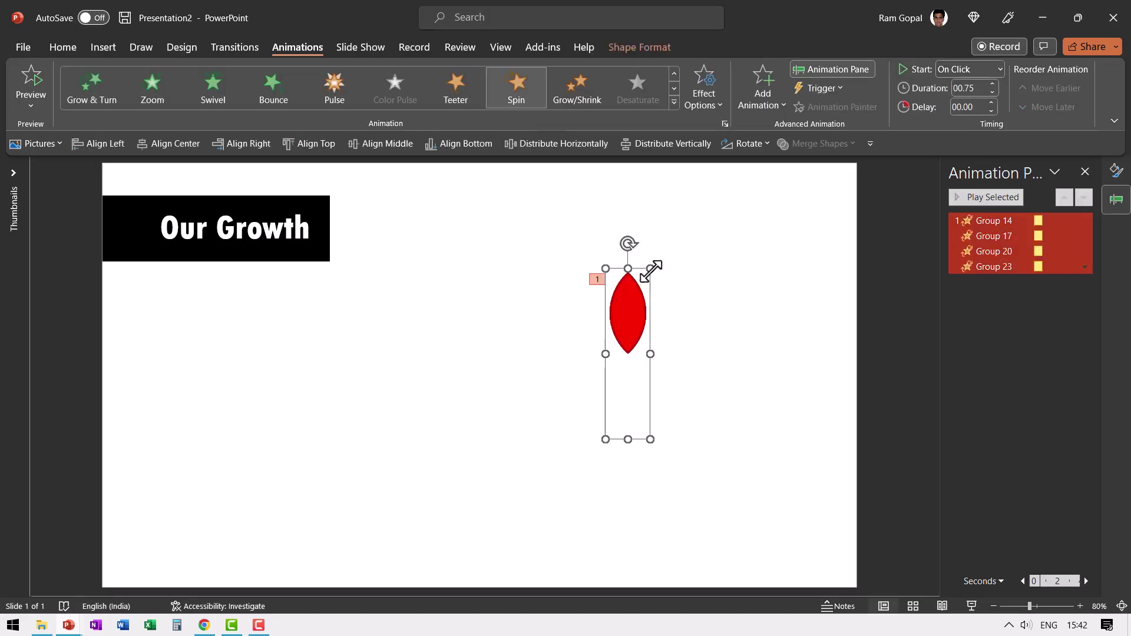
Shrink the stacked petal flower and move it to the slide's left, beneath the 'Our Growth' banner.
mouse_move(650, 270)
left_mouse_down()
mouse_move(611, 308)
mouse_move(604, 328)
mouse_move(615, 342)
left_mouse_up()
mouse_move(707, 481)
left_mouse_down()
mouse_move(500, 273)
mouse_move(497, 246)
left_mouse_up()
mouse_move(619, 361)
left_mouse_down()
mouse_move(97, 328)
mouse_move(169, 328)
left_mouse_up()
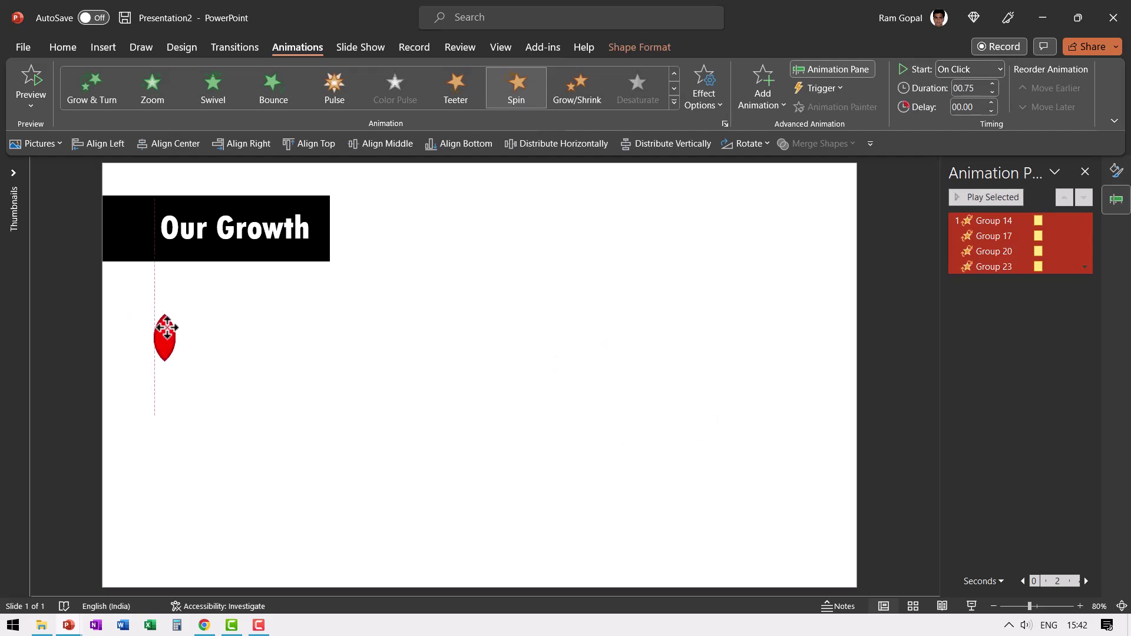
left_click(716, 383)
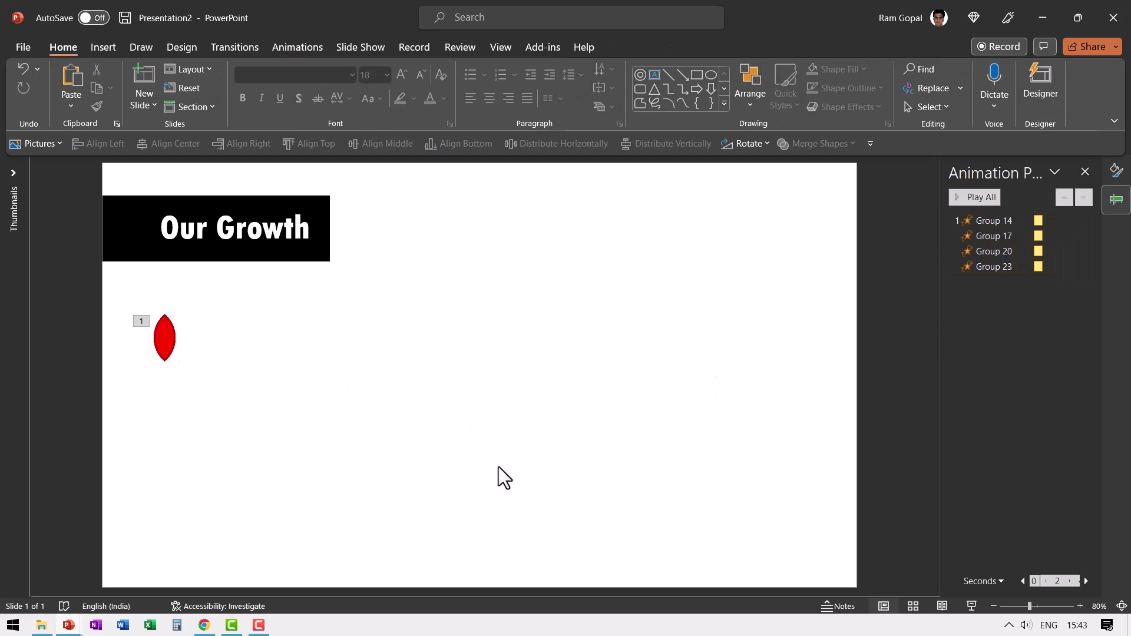
Draw a tall isosceles triangle reaching down to the slide's bottom edge.
left_click(725, 105)
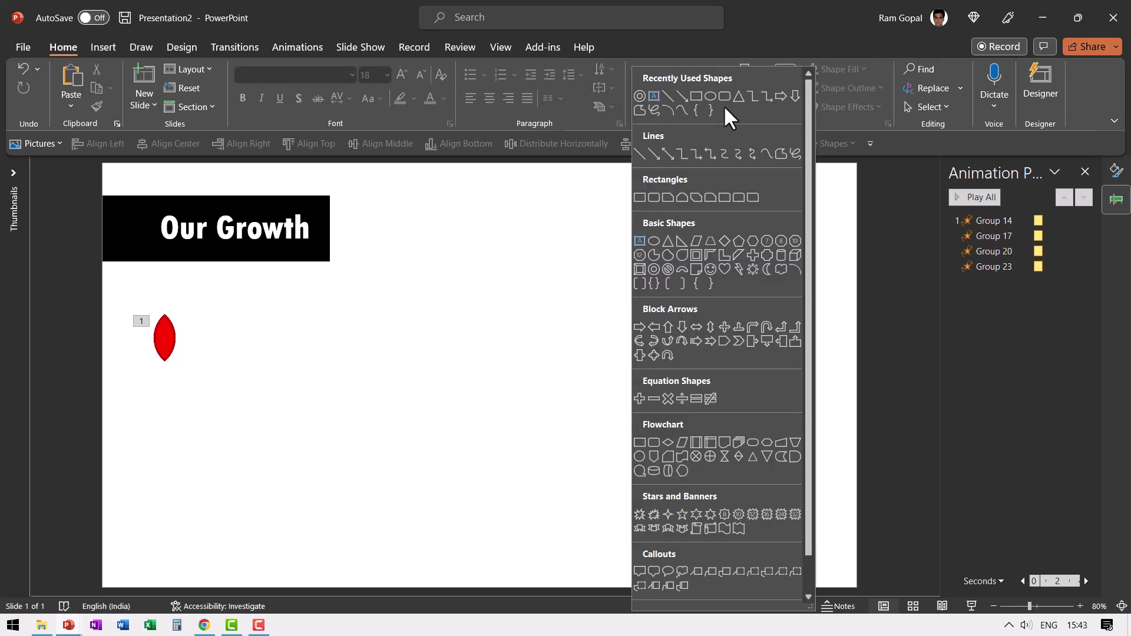
left_click(670, 239)
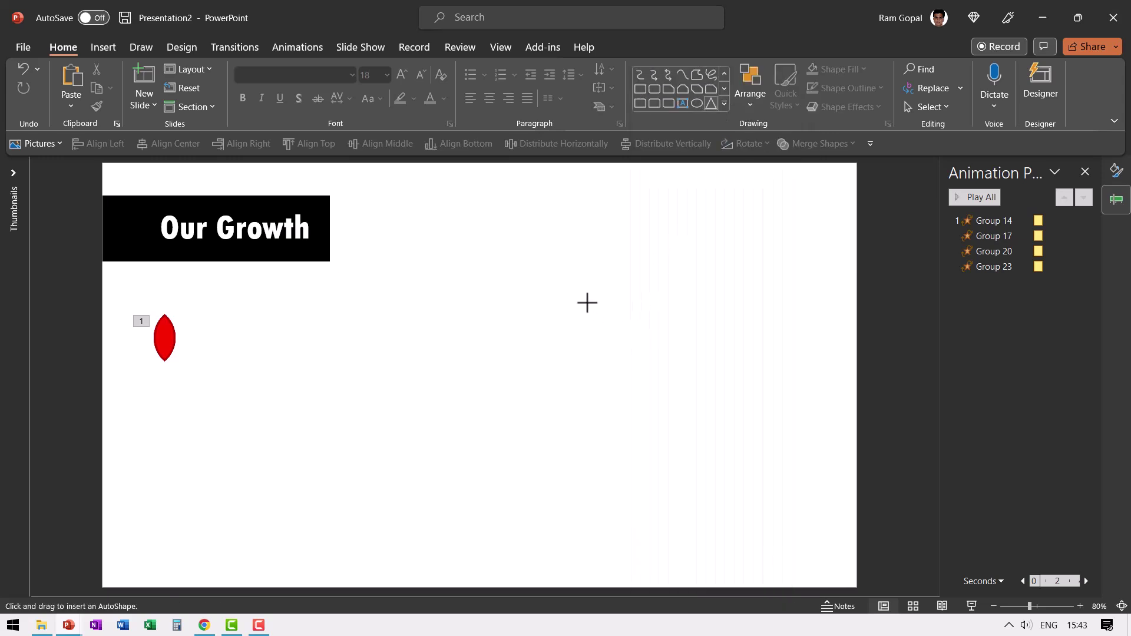
left_click_drag(583, 291, 615, 587)
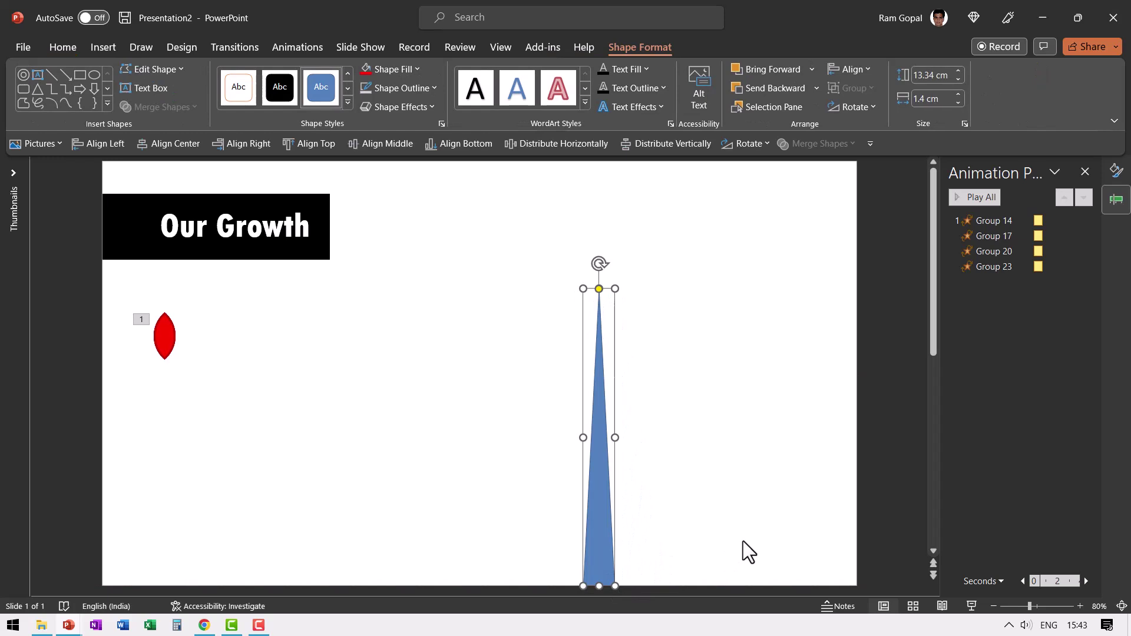
Give the triangle a near-black fill and no outline.
left_click(399, 71)
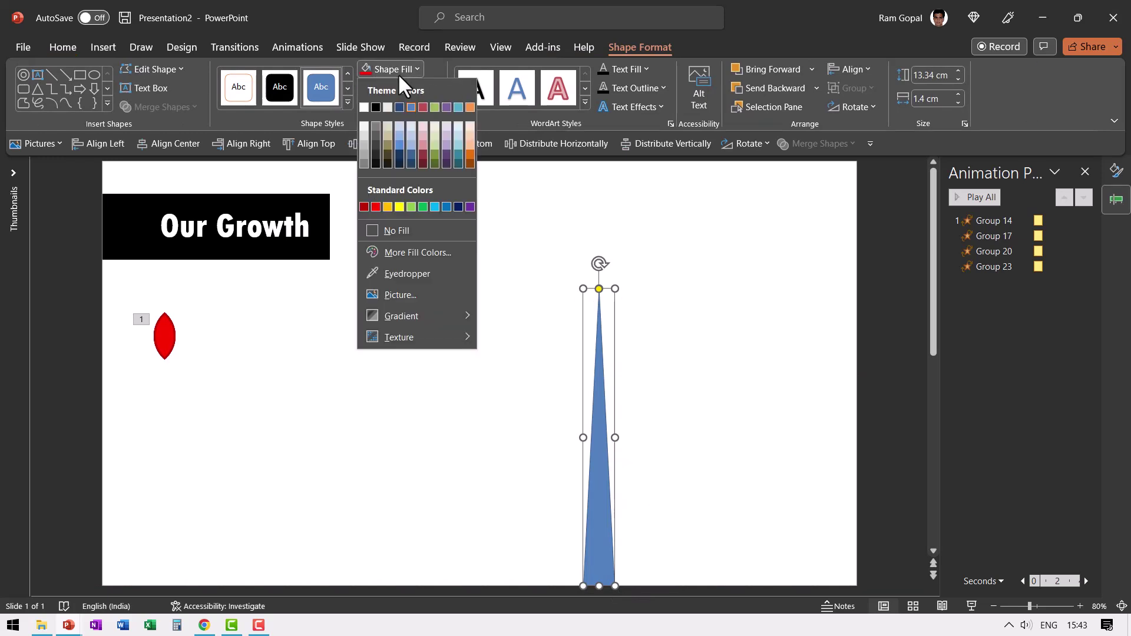
left_click(387, 163)
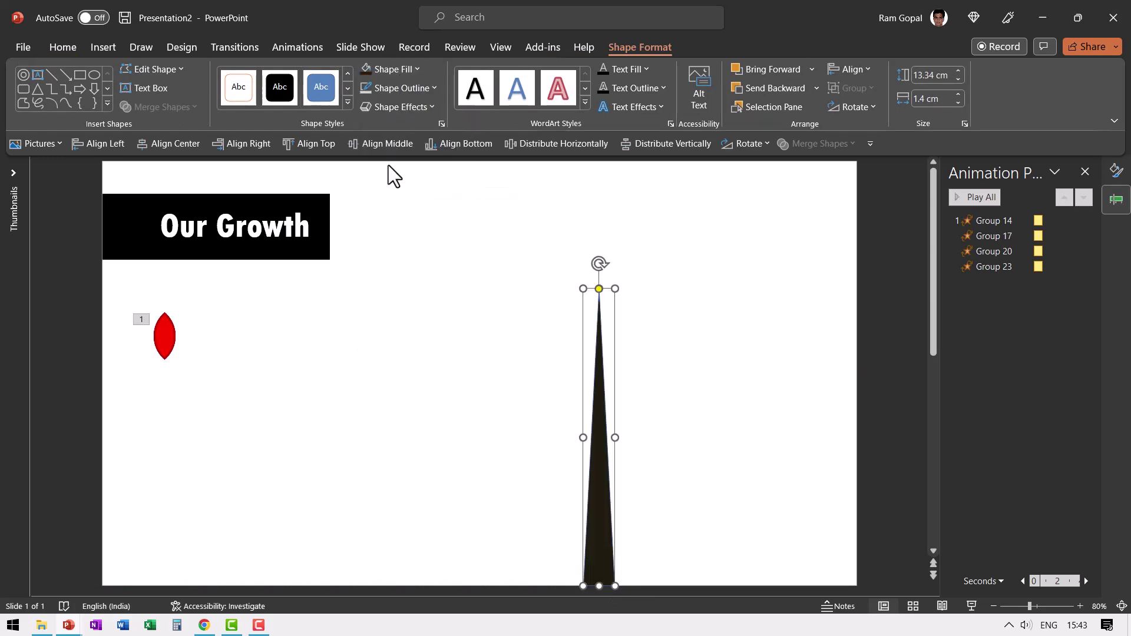
left_click(420, 89)
left_click(419, 249)
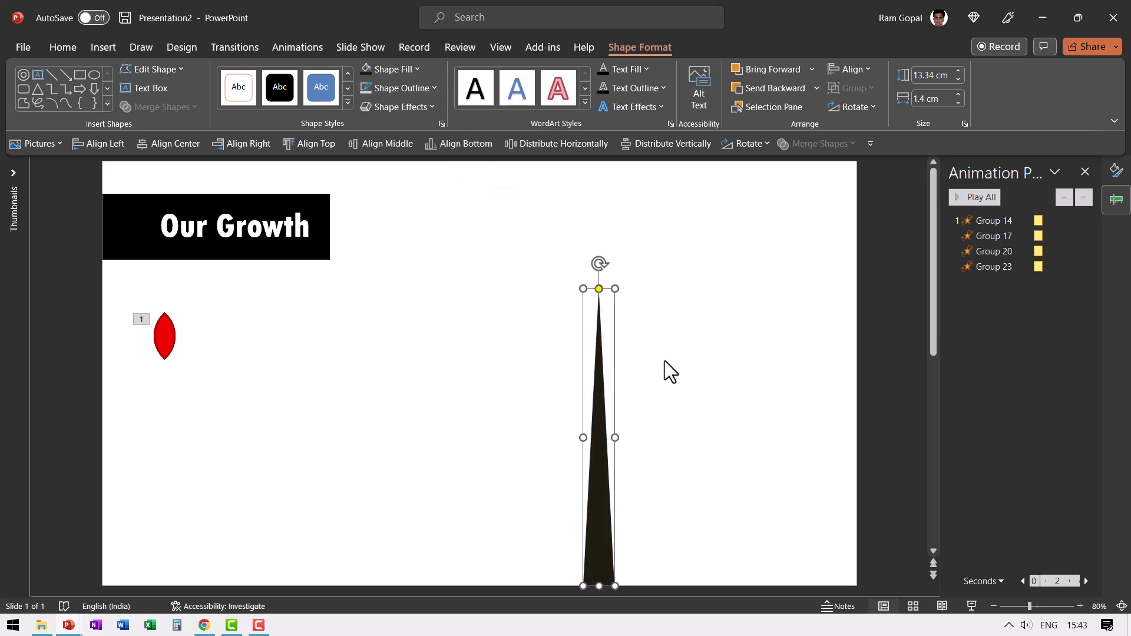
left_click(672, 362)
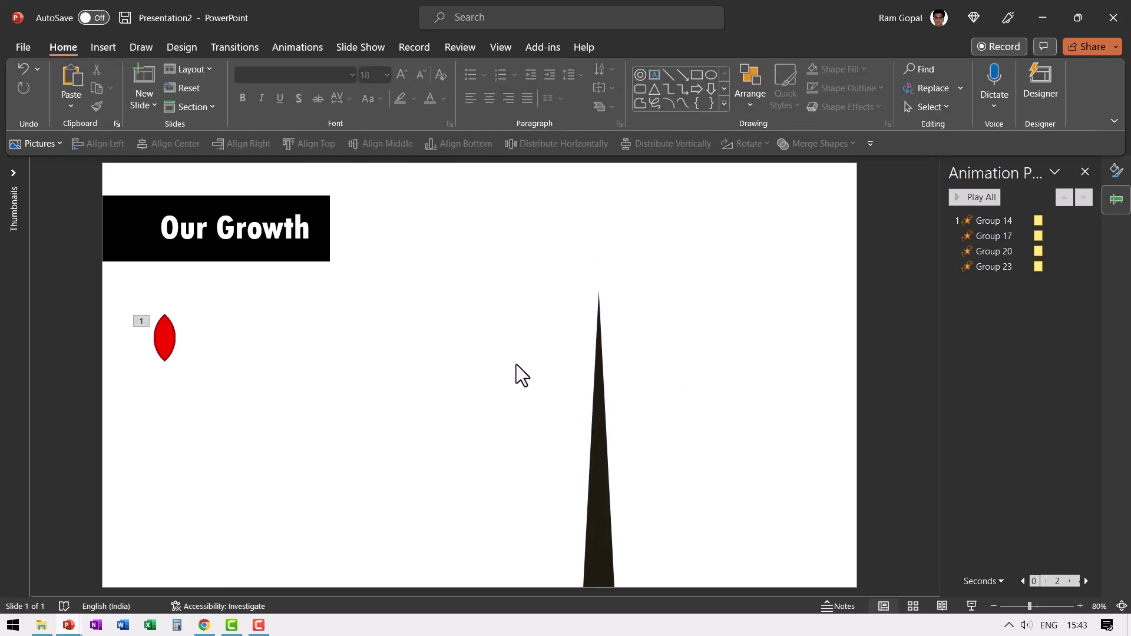
Duplicate the trunk and shrink the copy into a thin branch on the trunk's right side.
left_click(602, 409)
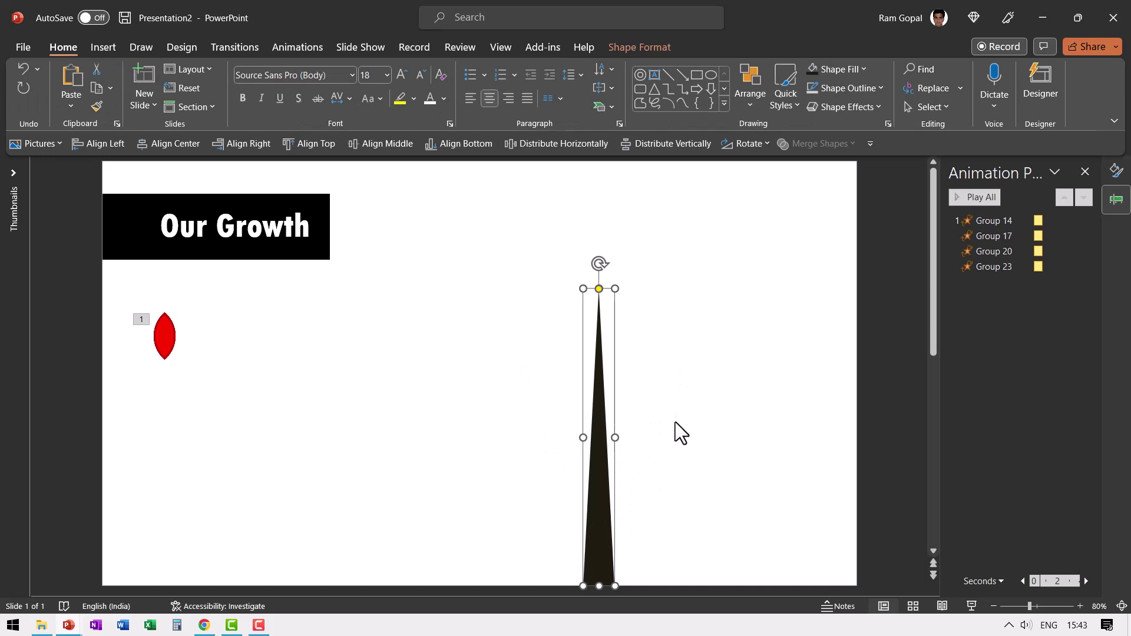
key("ctrl+d")
left_click_drag(612, 412, 710, 330)
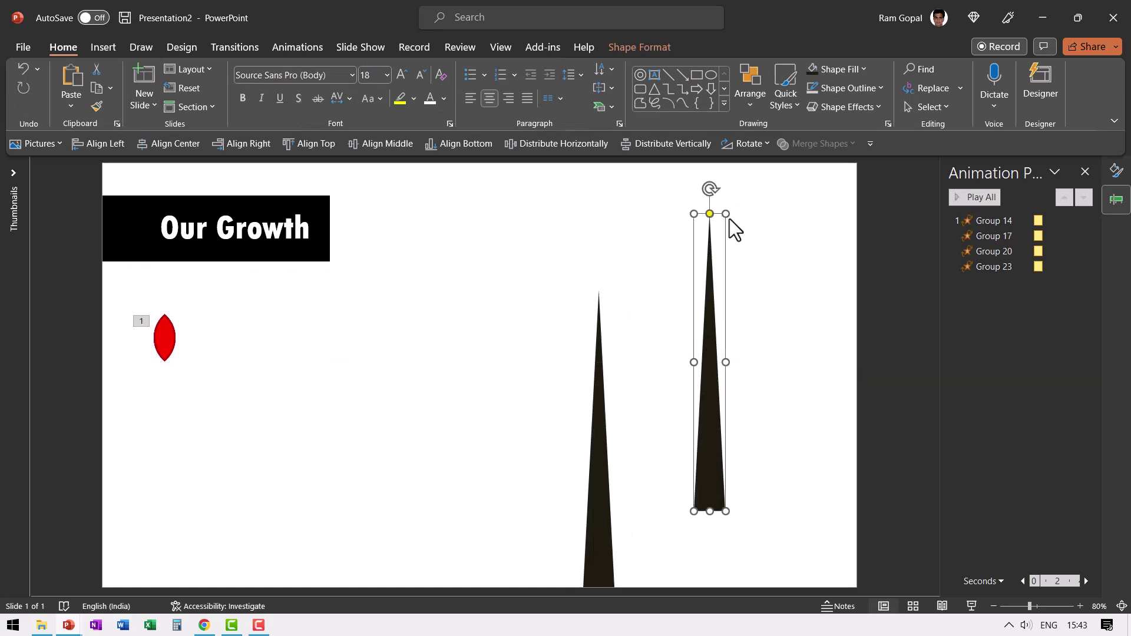
left_click_drag(726, 214, 753, 378)
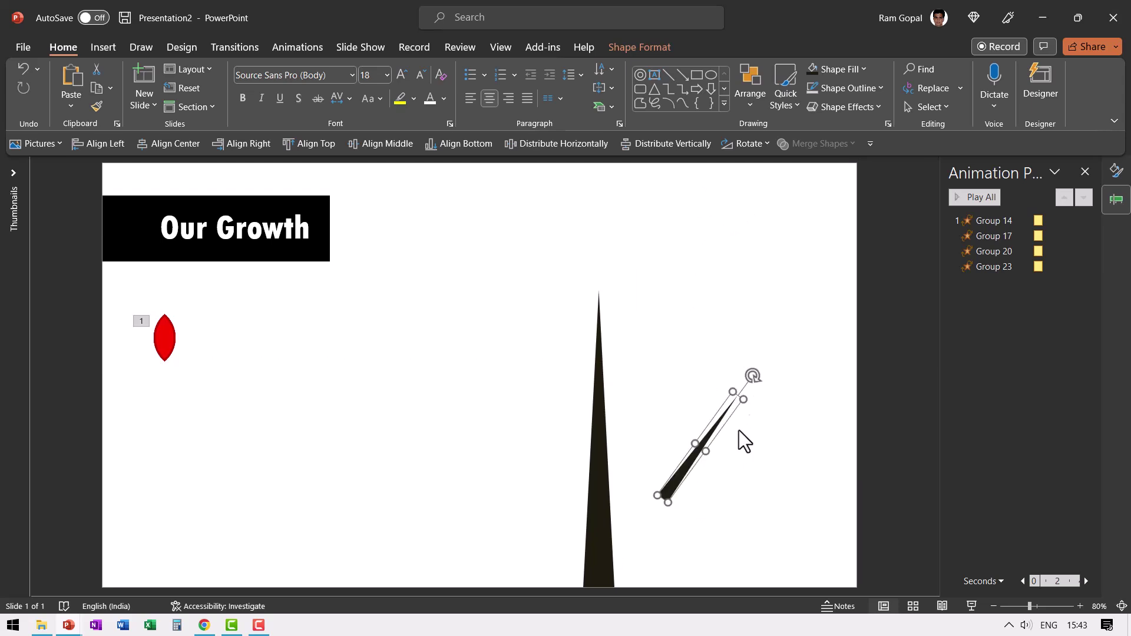
left_click_drag(701, 446, 679, 462)
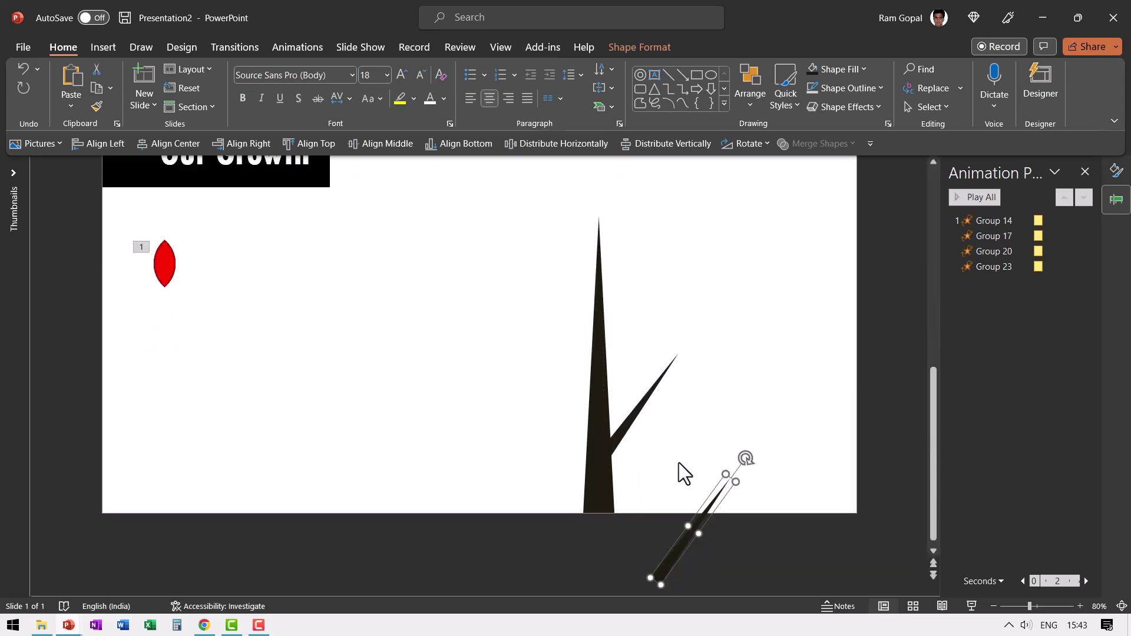
Flip a branch copy horizontally and attach it to the trunk's left side.
left_click(754, 147)
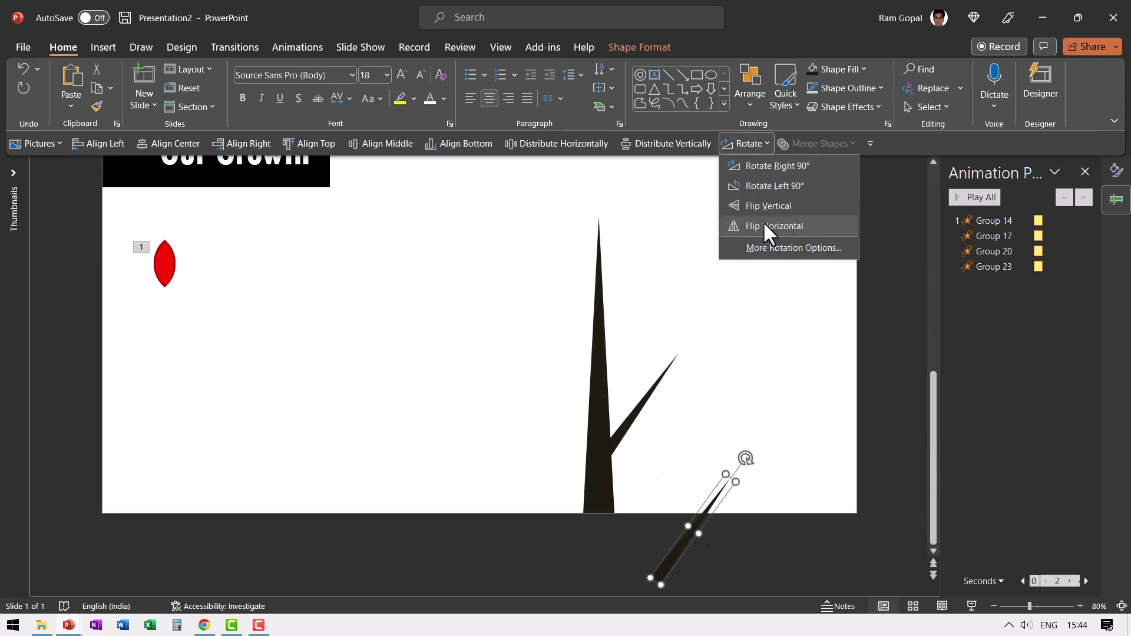
left_click(762, 222)
left_click_drag(687, 510, 547, 357)
scroll(547, 356, "up", 1)
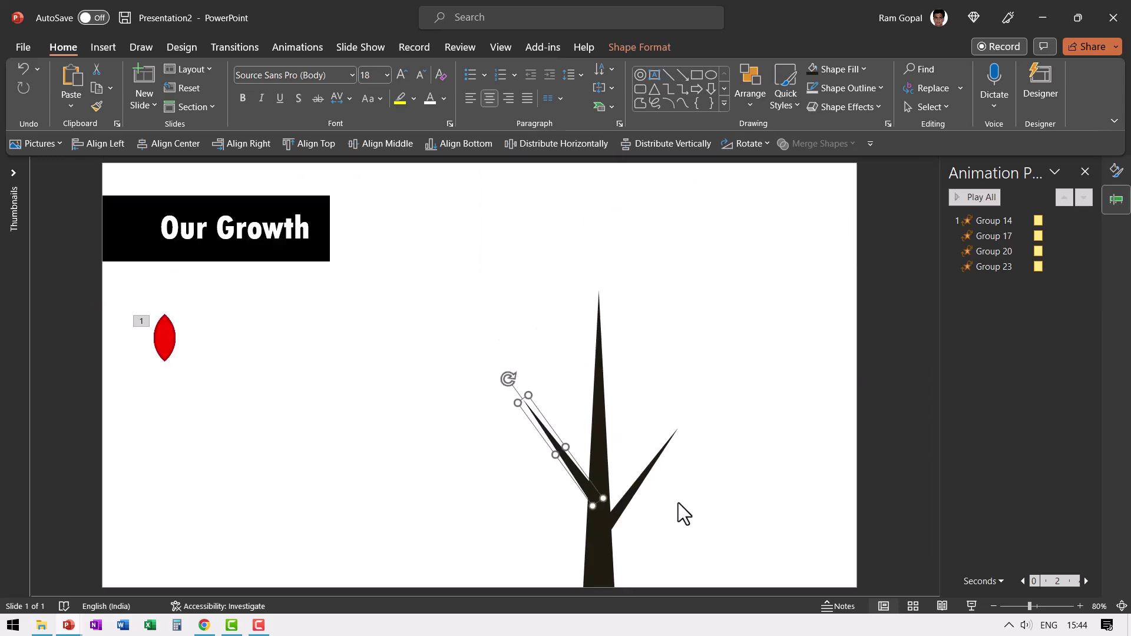
Copy the right branch higher up the trunk and shorten it.
left_click(638, 490)
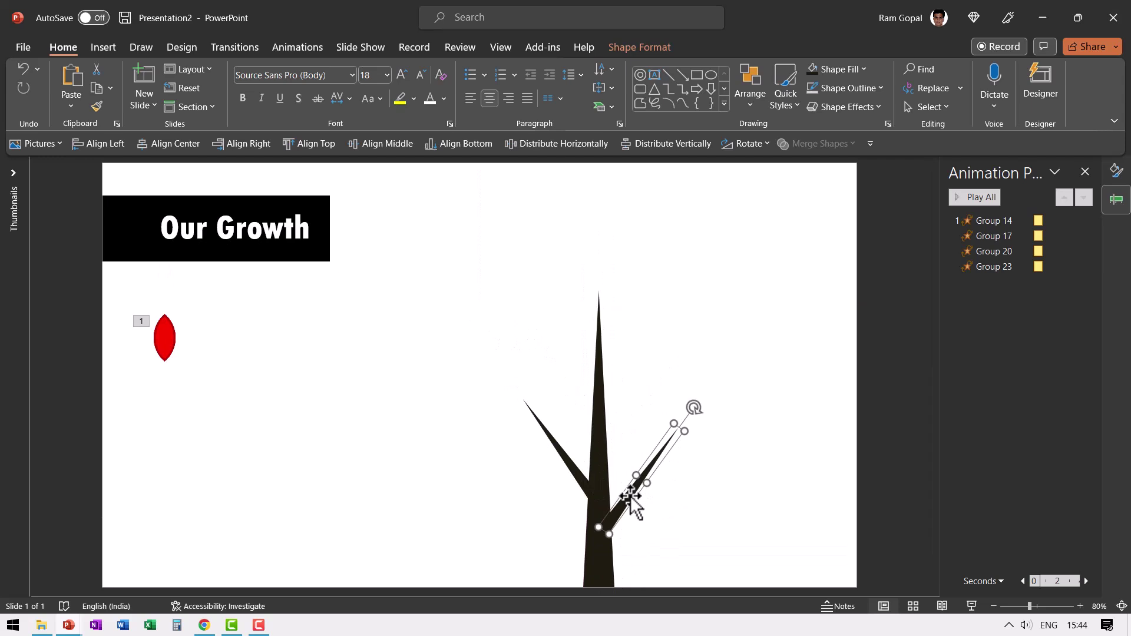
left_click_drag(637, 498, 630, 398)
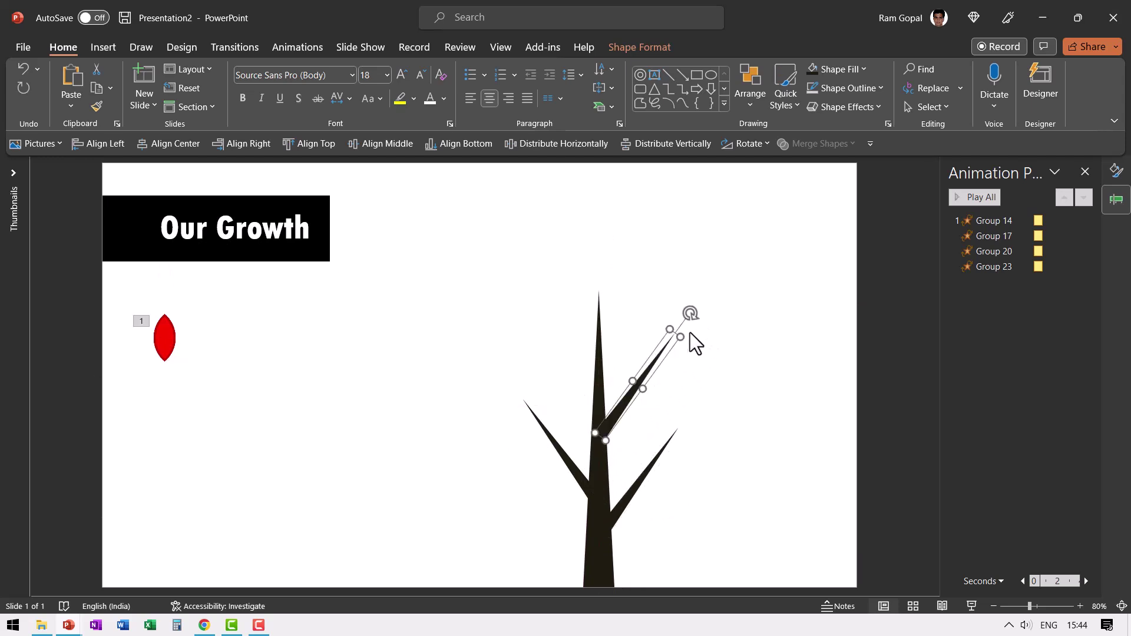
left_click_drag(680, 336, 635, 373)
Duplicate the upper branch, flip it horizontally, and place it on the trunk's upper left.
key("ctrl+d")
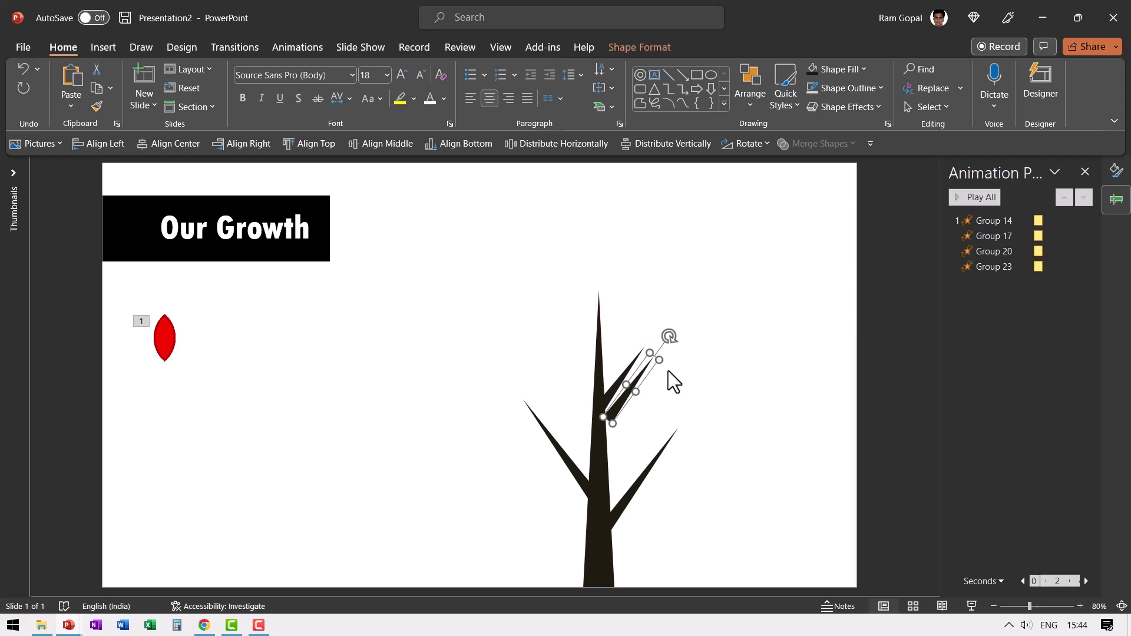
left_click(750, 144)
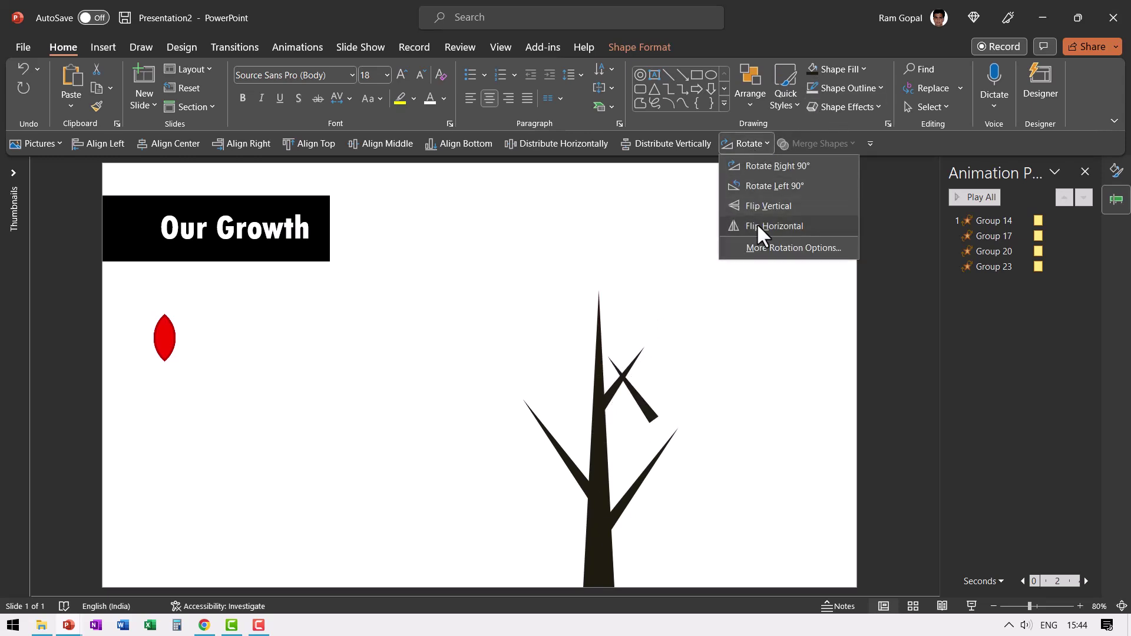
left_click(754, 224)
left_click_drag(631, 389, 580, 357)
left_click(780, 519)
Move the red petal to the right branch tip and set its rotation to 40°.
left_click_drag(254, 491, 109, 288)
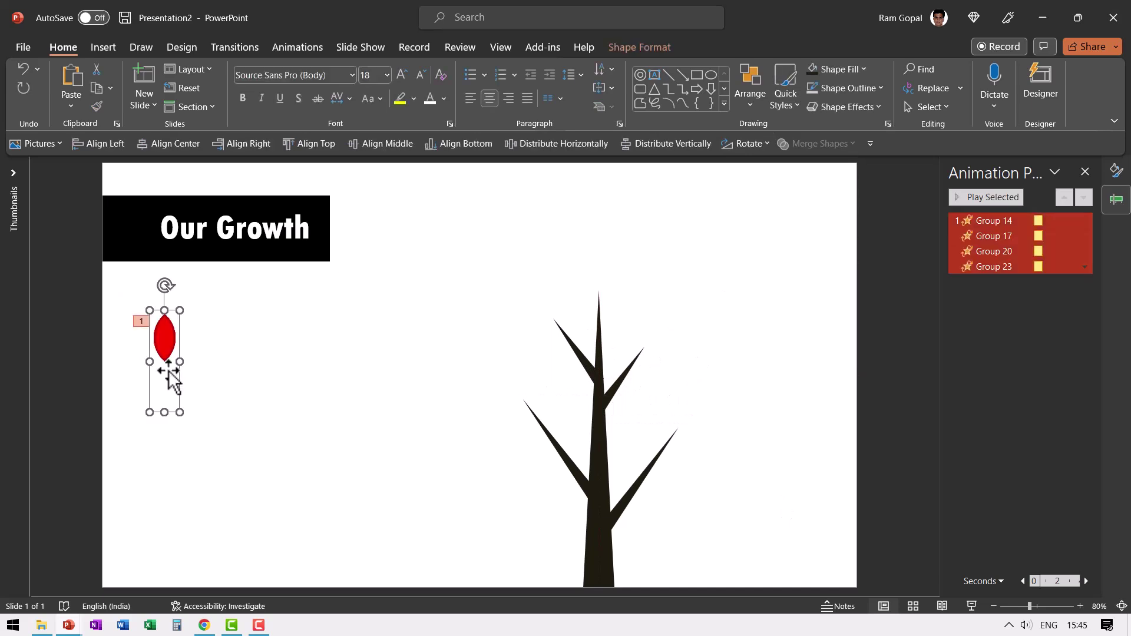
left_click_drag(177, 353, 682, 411)
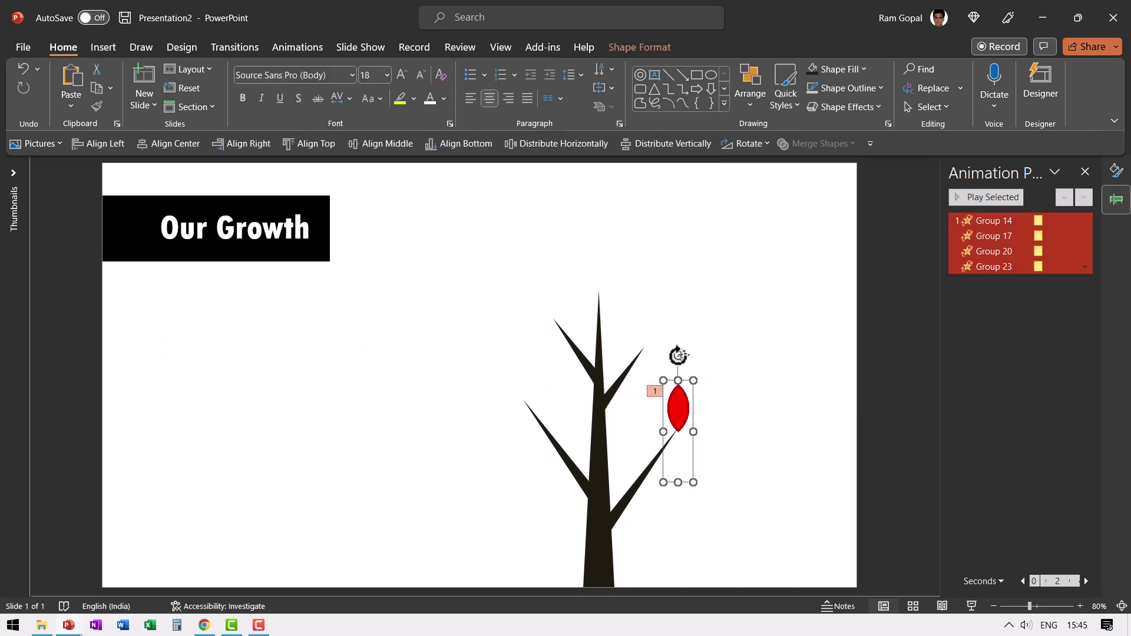
left_click_drag(679, 355, 717, 386)
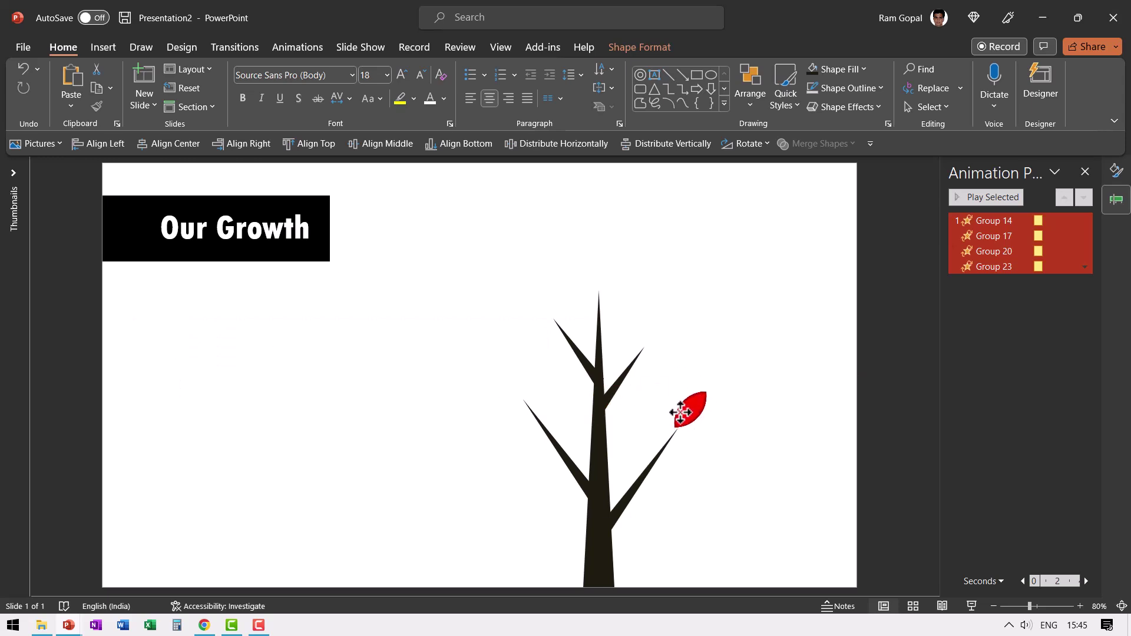
left_click(682, 416)
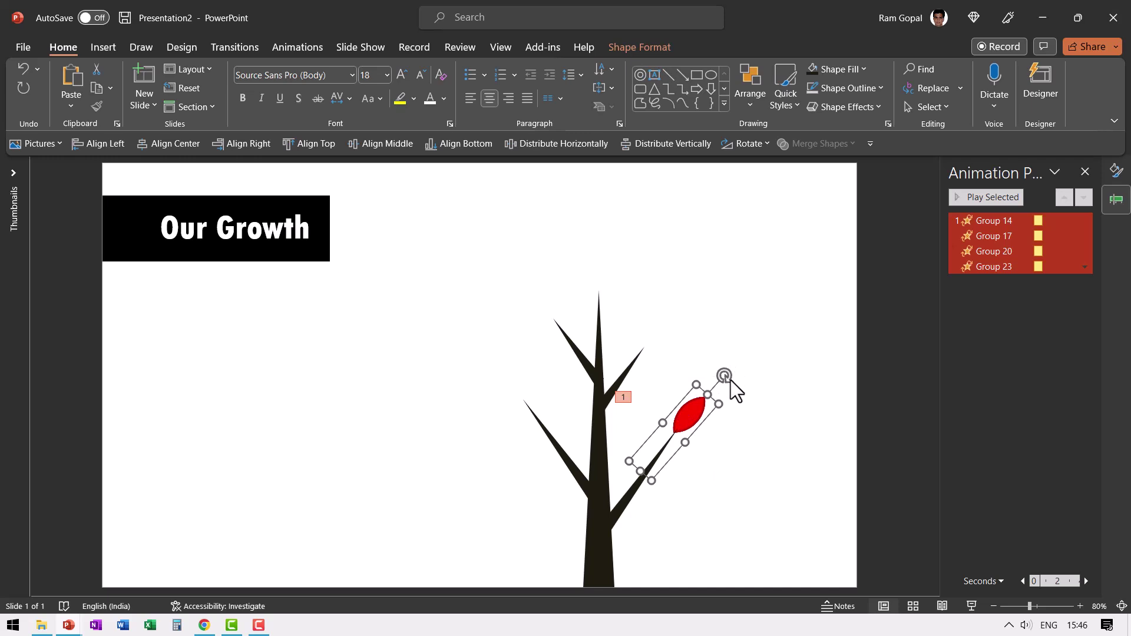
right_click(711, 395)
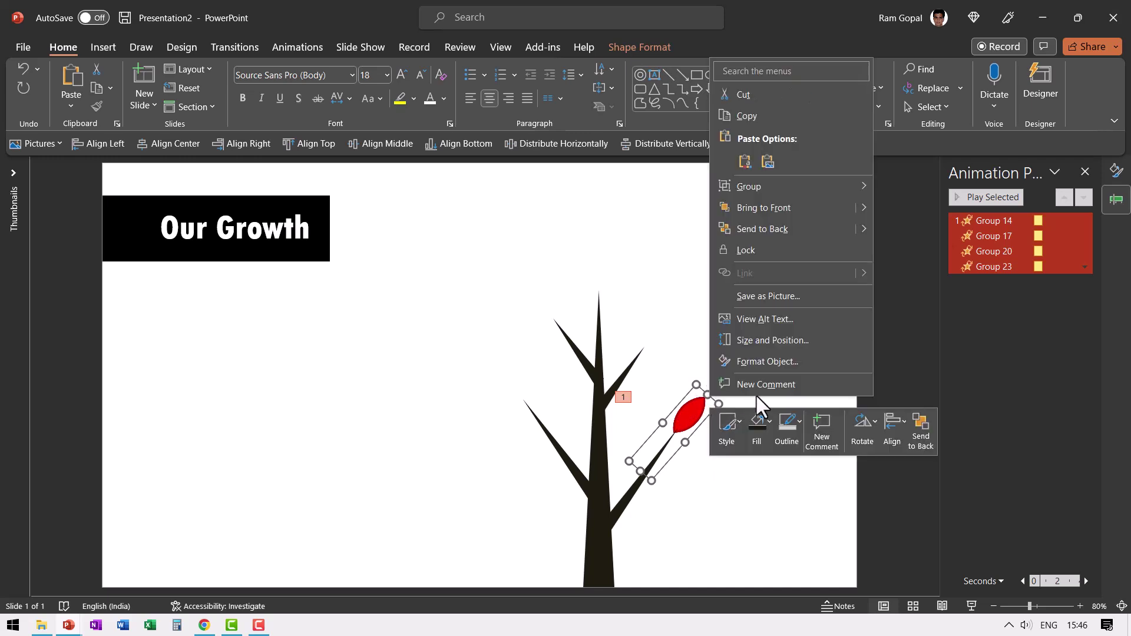
left_click(778, 341)
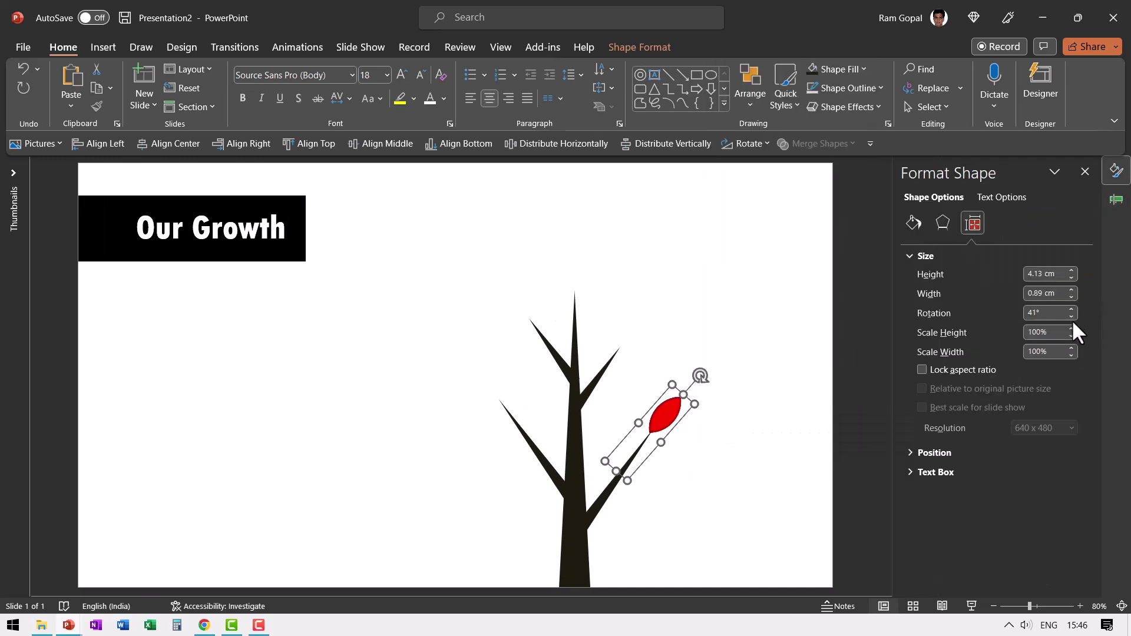
left_click(1071, 316)
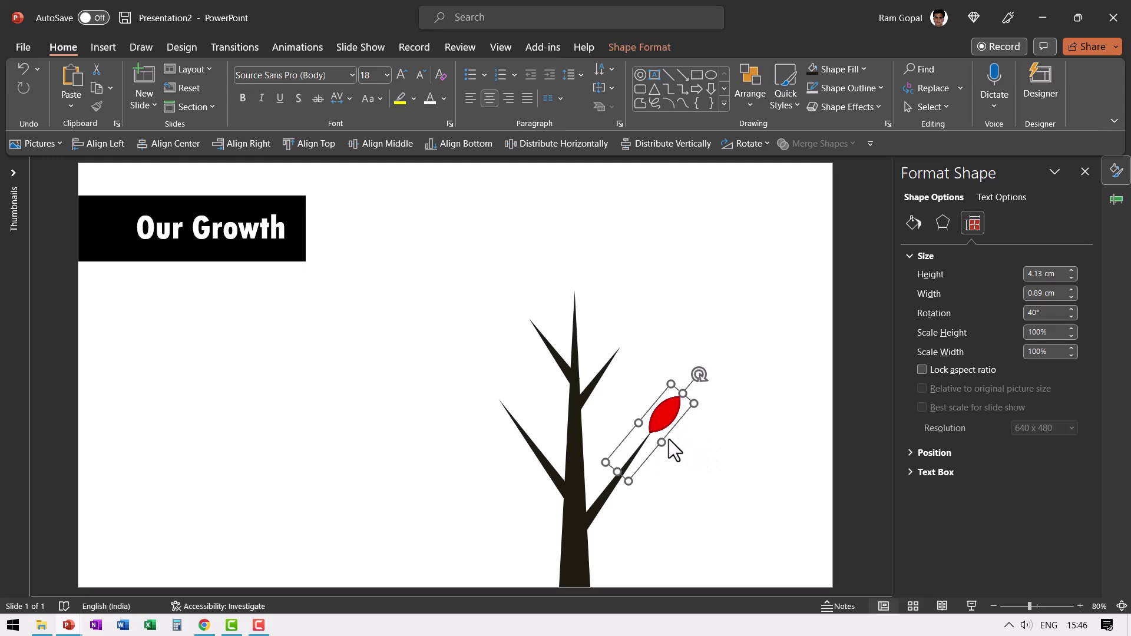
Copy the petal to the left branch tip and flip it horizontally.
left_click_drag(667, 420, 489, 389)
left_click(748, 144)
left_click(761, 225)
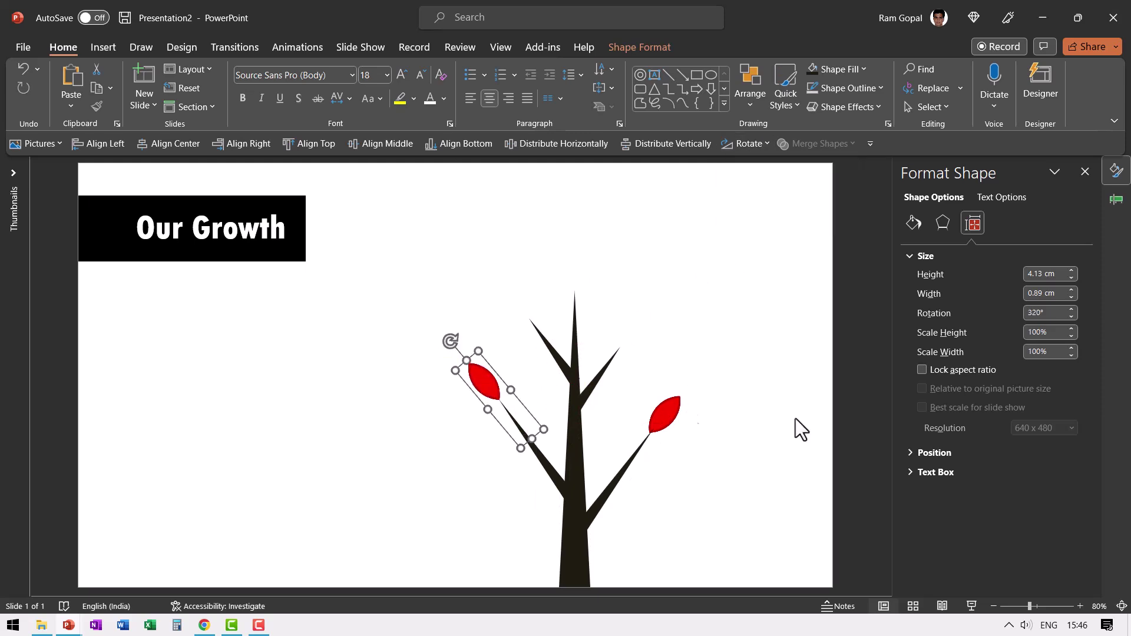
Copy petals onto the upper-right branch tip, the upper-left branch tip and the trunk's top.
left_click_drag(751, 549, 590, 357)
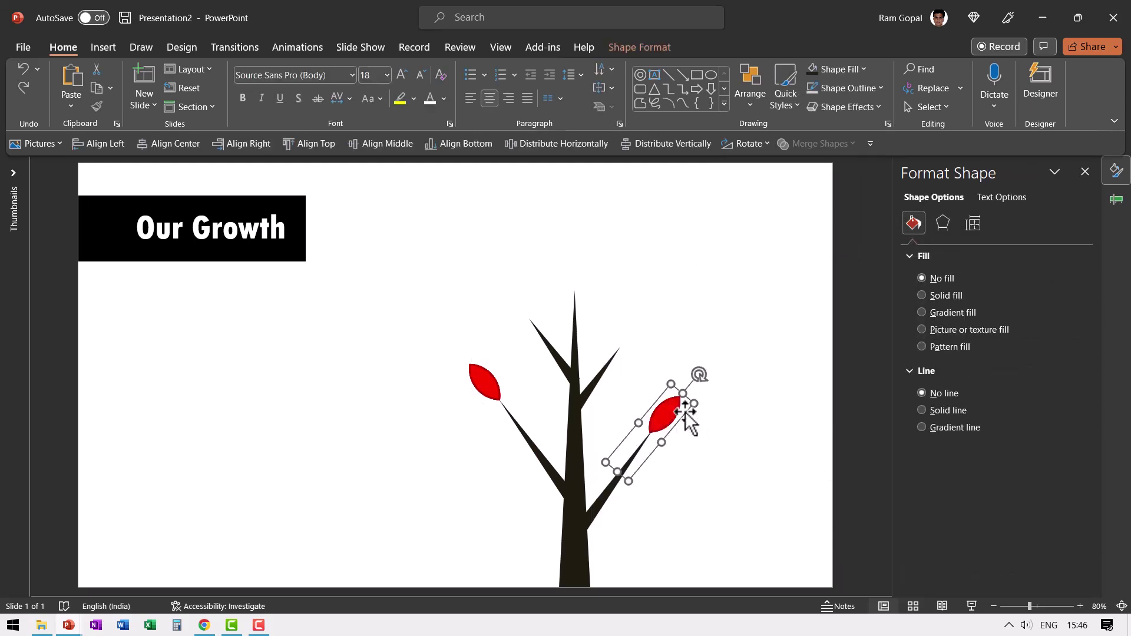
left_click_drag(685, 412, 656, 337)
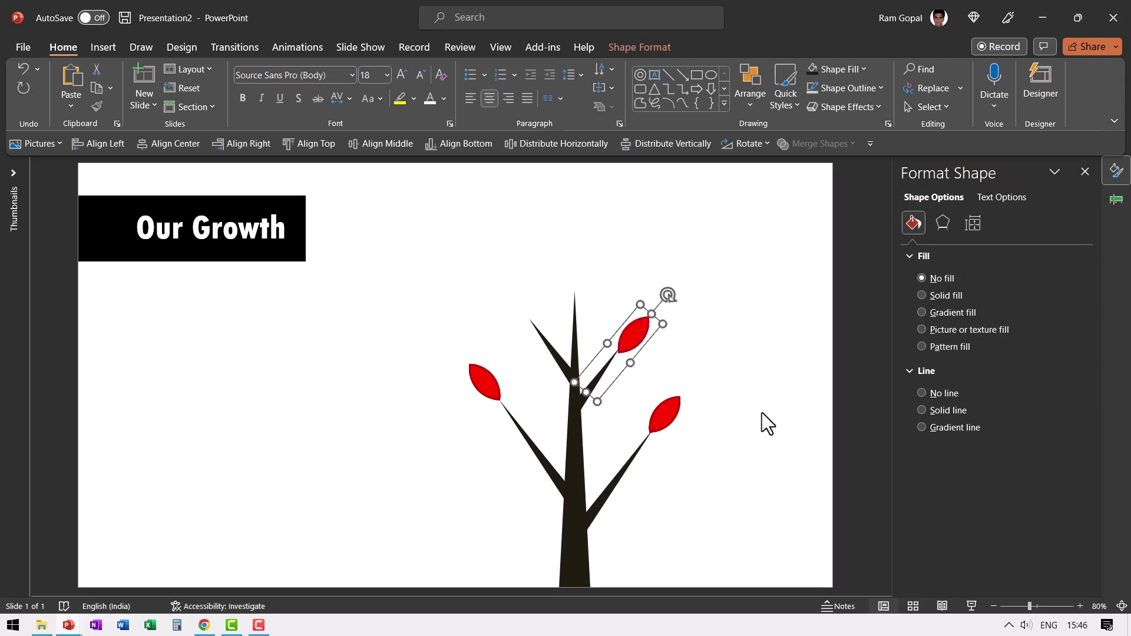
key("ctrl+Up")
key("ctrl+Up")
key("ctrl+Up")
key("ctrl+Up")
key("ctrl+Up")
key("ctrl+Up")
key("ctrl+Up")
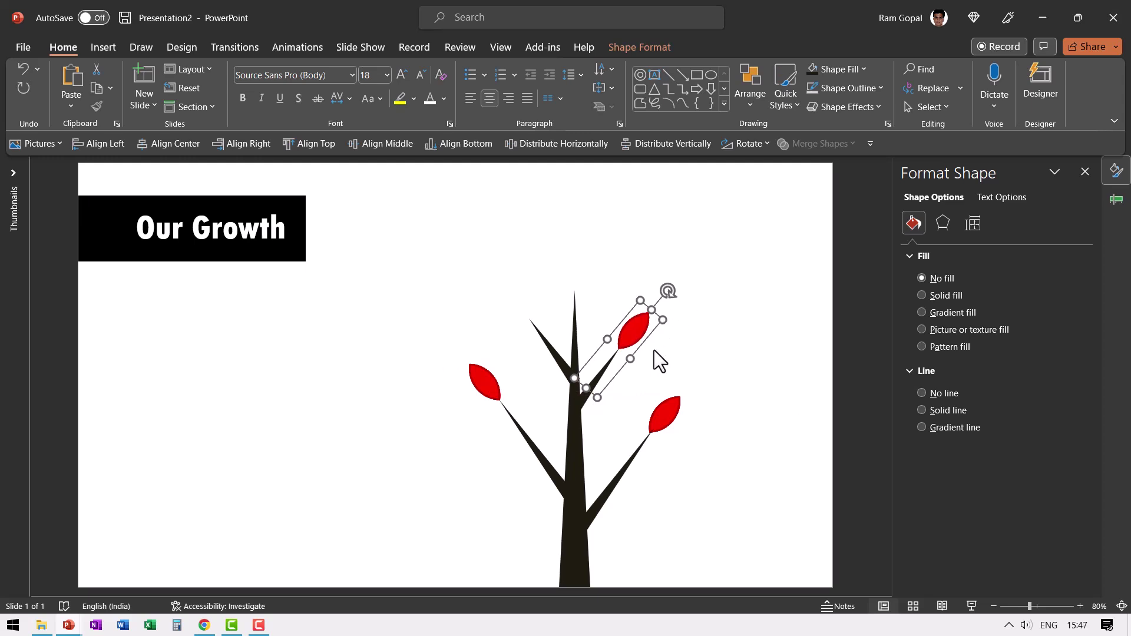
left_click_drag(422, 324, 553, 507)
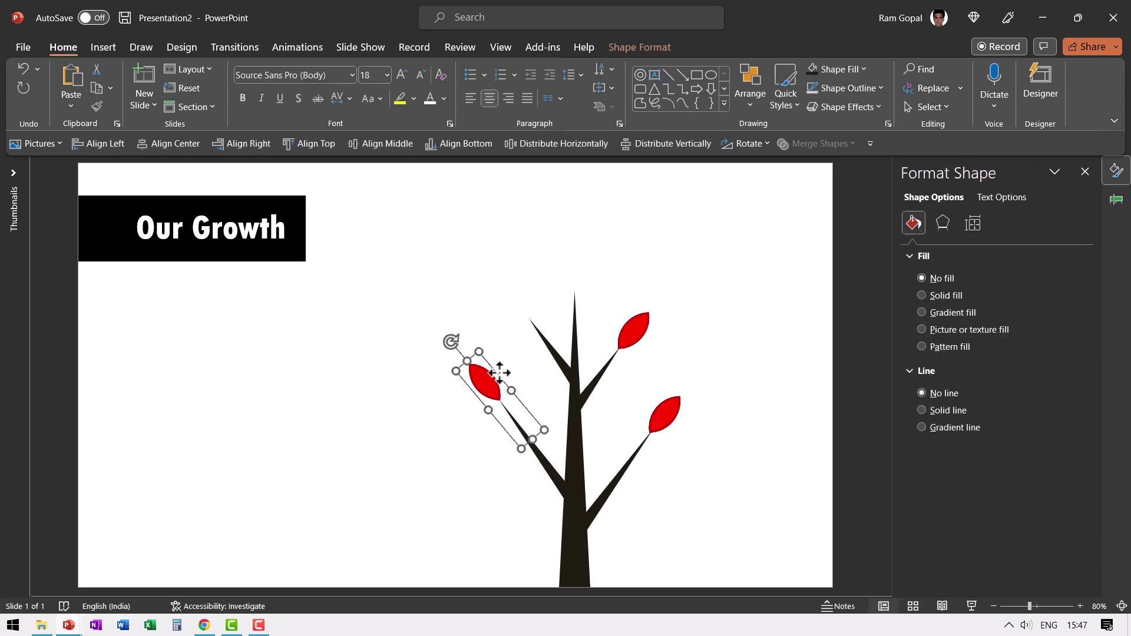
left_click_drag(501, 377, 534, 304)
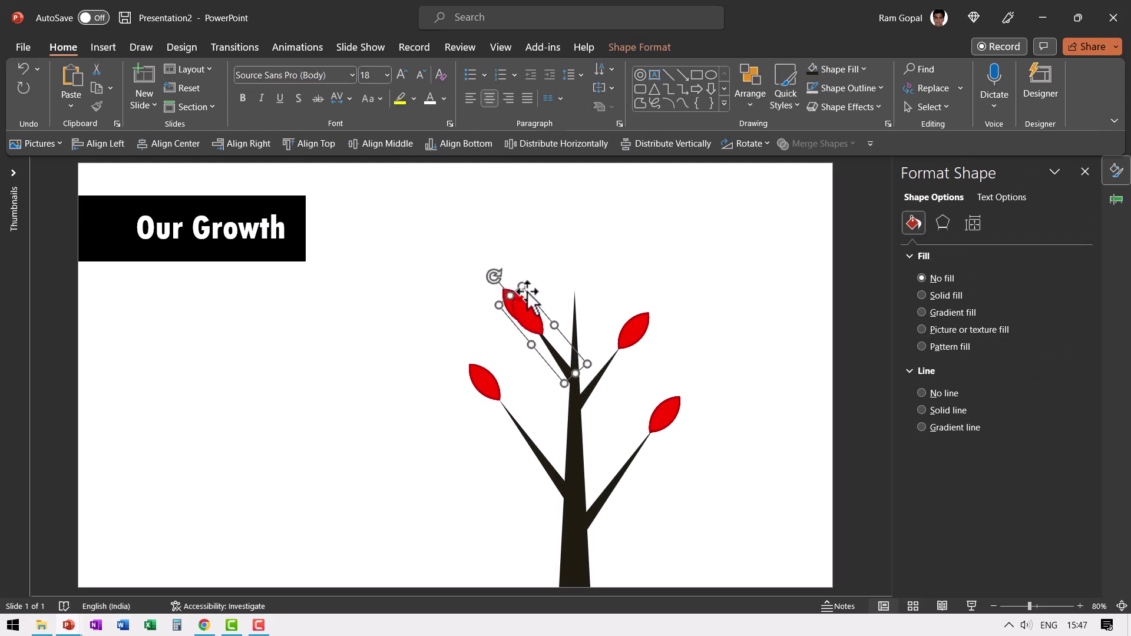
left_click_drag(527, 300, 592, 258)
left_click(661, 294)
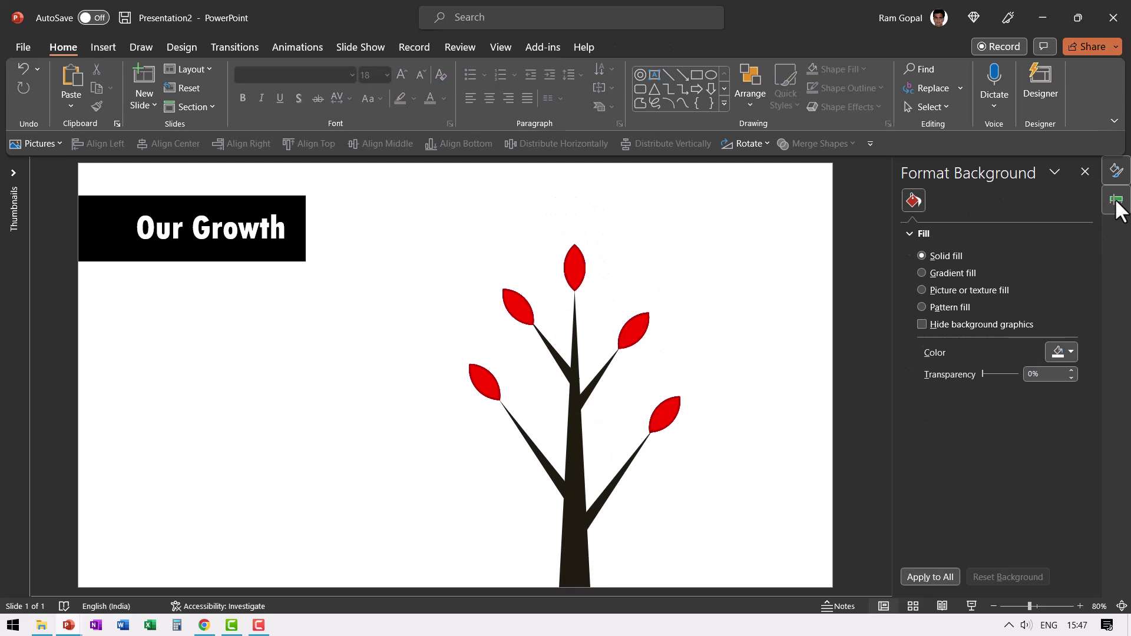
Show the Animation Pane and rearrange the first flower's animation entry.
left_click(1116, 200)
left_click(997, 235)
left_click(997, 221)
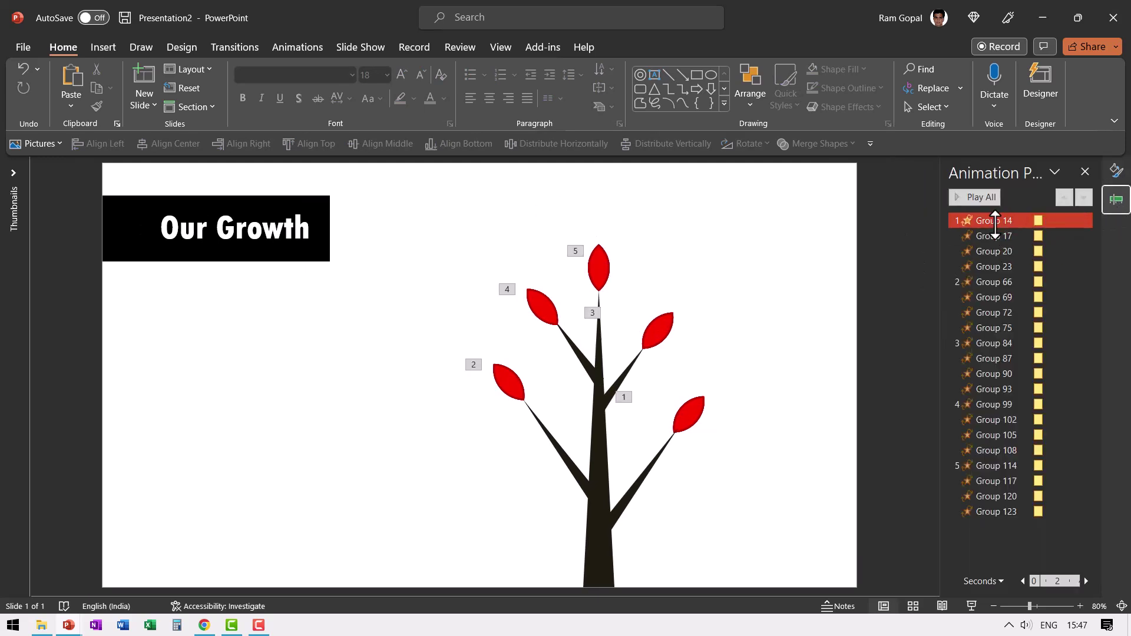
left_click_drag(997, 222, 994, 543)
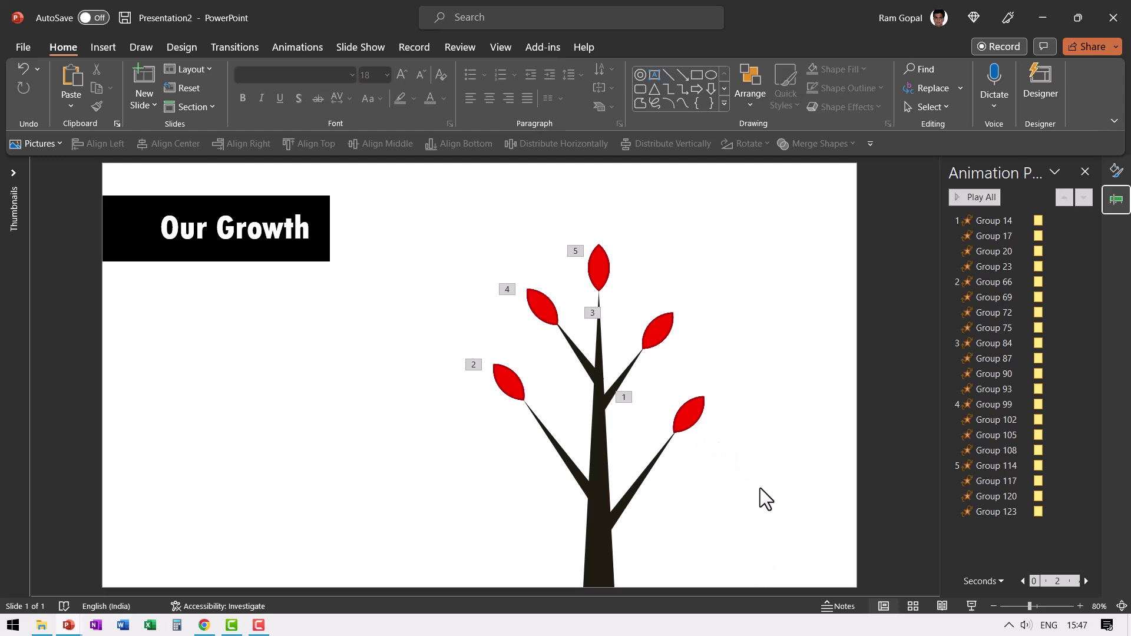
Add a 20-point 'Label 1' text box beside the lower-right petal.
left_click(654, 74)
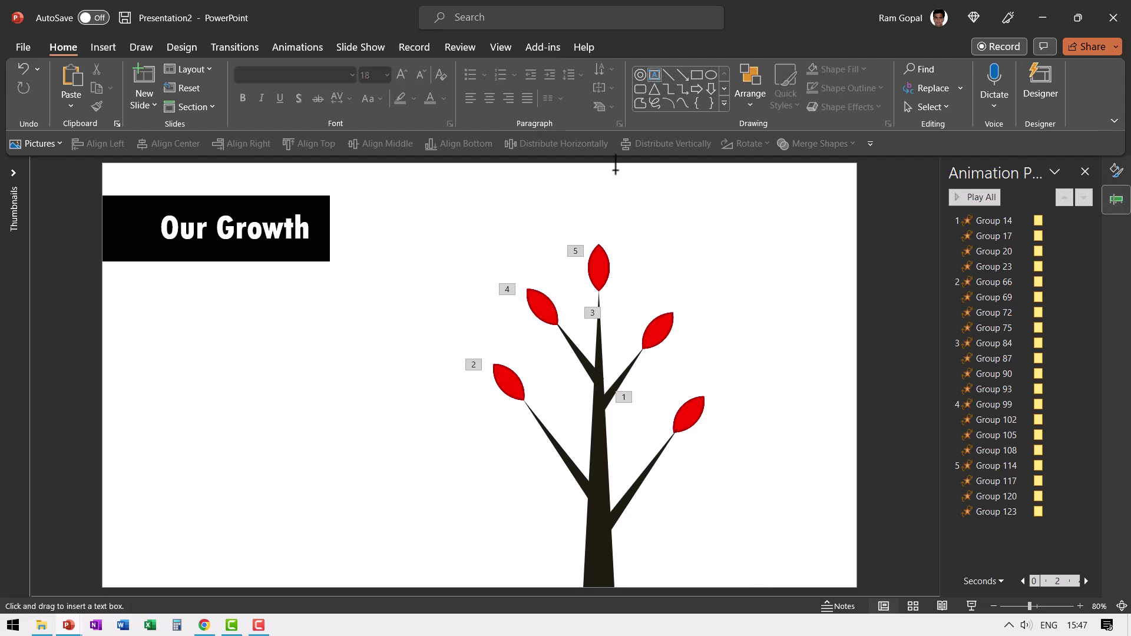
left_click(626, 202)
type("Label 1")
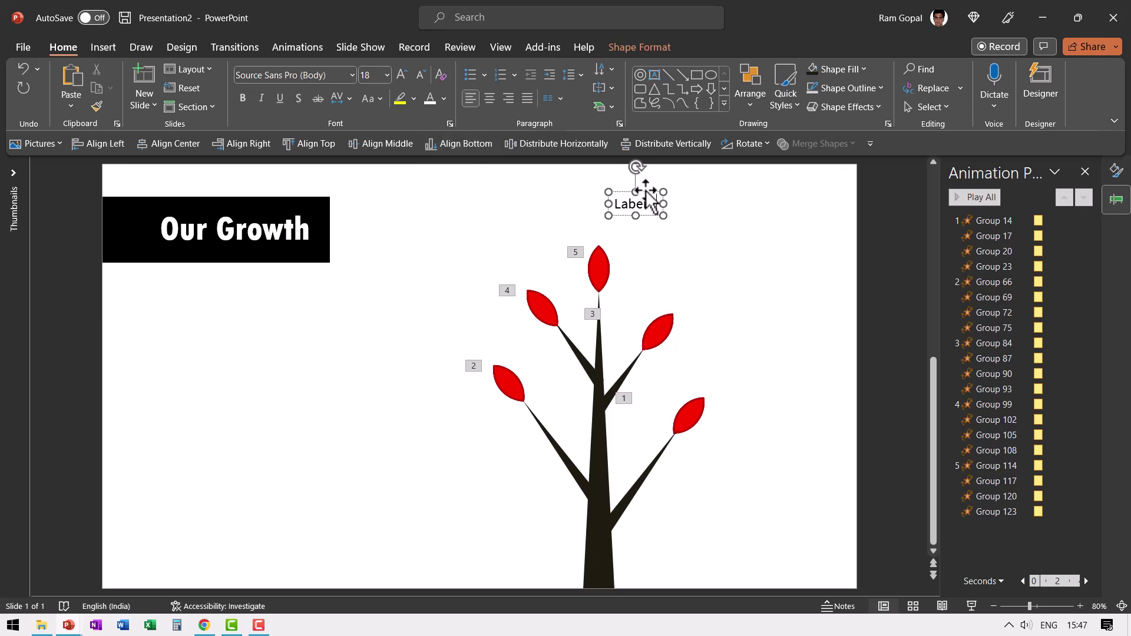
left_click(636, 175)
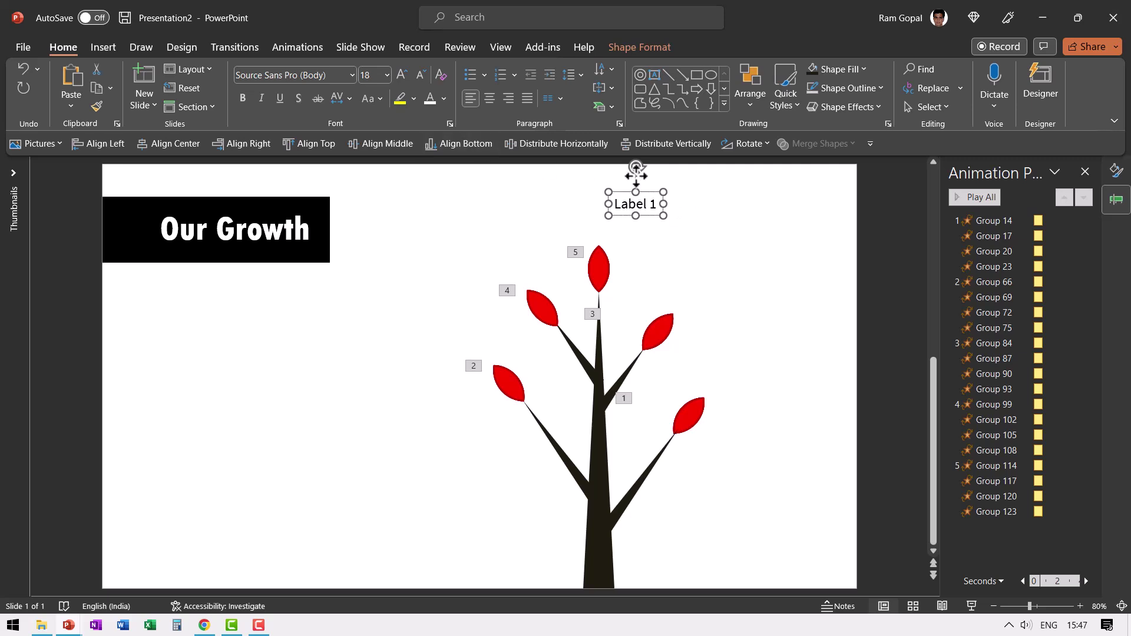
left_click(401, 74)
left_click_drag(641, 191, 758, 383)
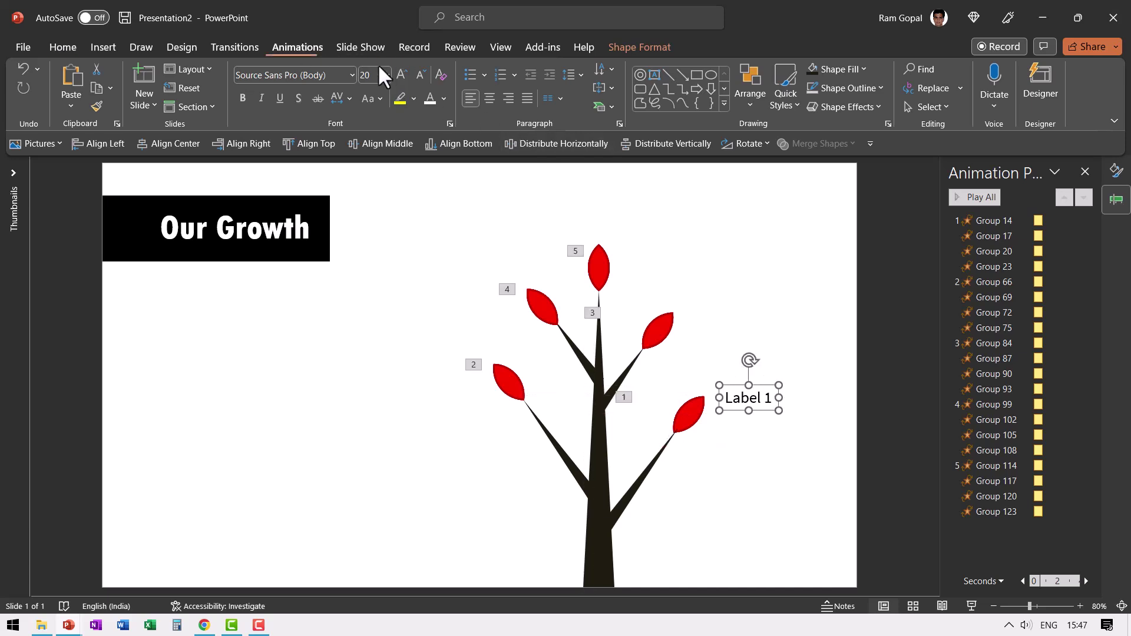
Give Label 1 a Wipe entrance coming from the left.
left_click(463, 96)
left_click(704, 97)
left_click(734, 190)
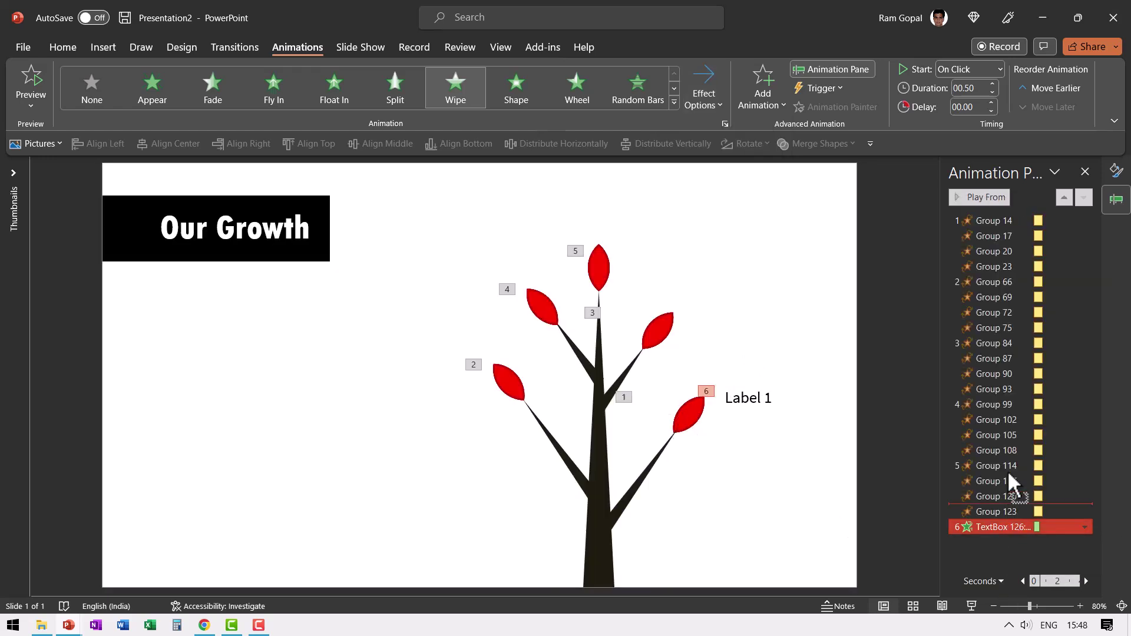
Move Label 1's wipe right after the first flower and set it to After Previous.
left_click_drag(1007, 470, 1031, 272)
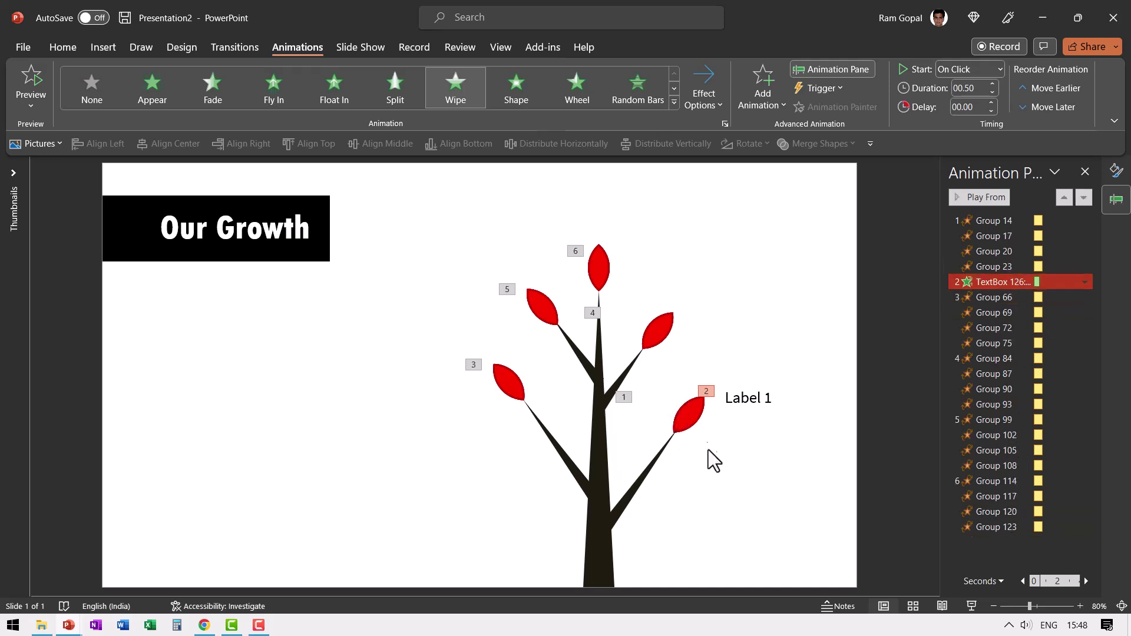
left_click(950, 72)
left_click(955, 117)
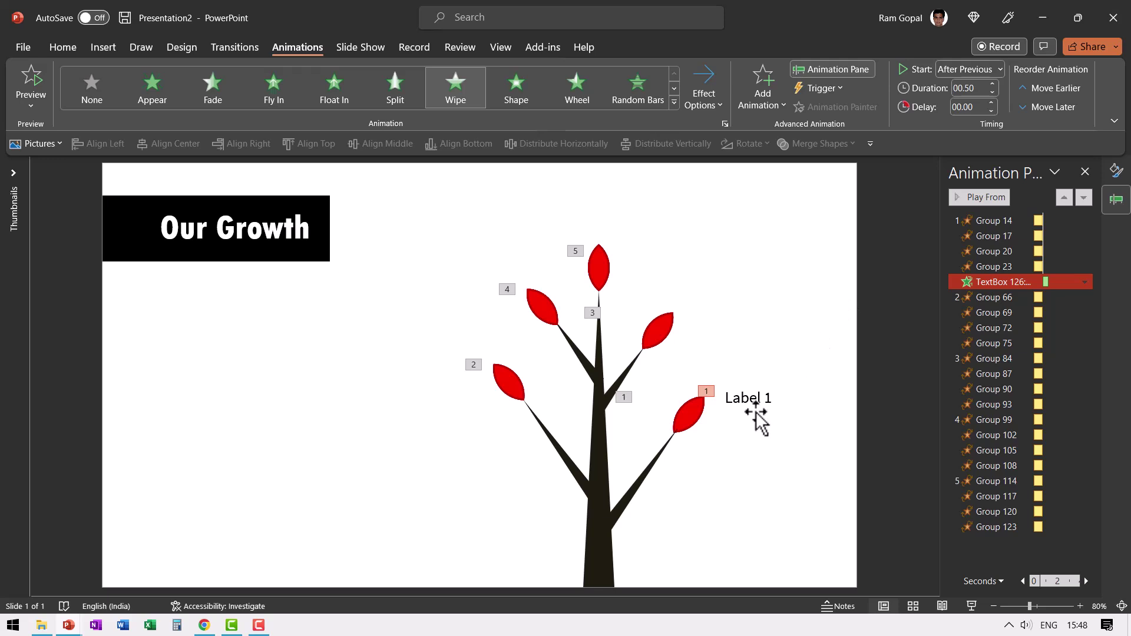
Copy the label beside the left petal as 'Label 2' and play its wipe after the second flower.
left_click_drag(756, 410, 462, 379)
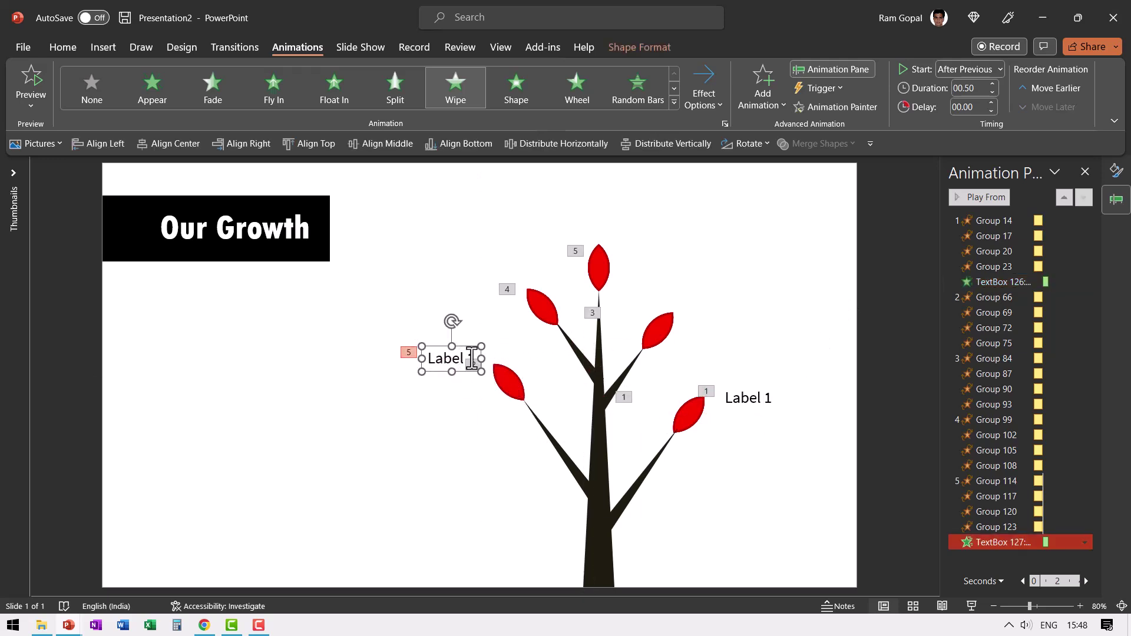
double_click(469, 357)
type("2")
left_click_drag(992, 545, 1005, 363)
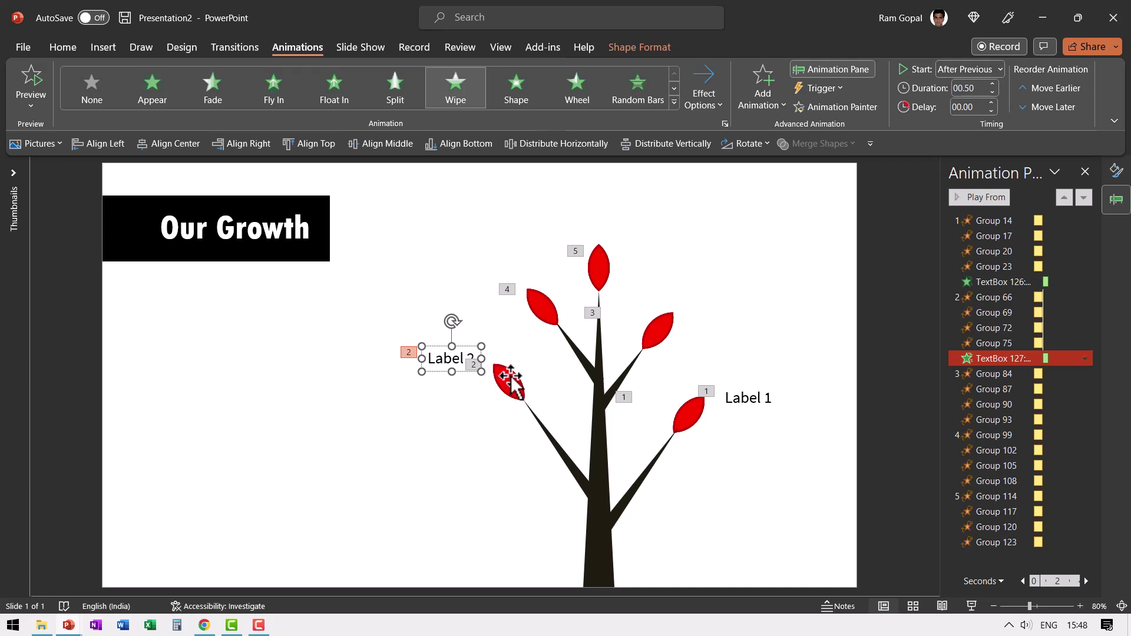
Place another label copy as Label 4 and move its wipe after the fourth flower.
left_click_drag(744, 405, 720, 314)
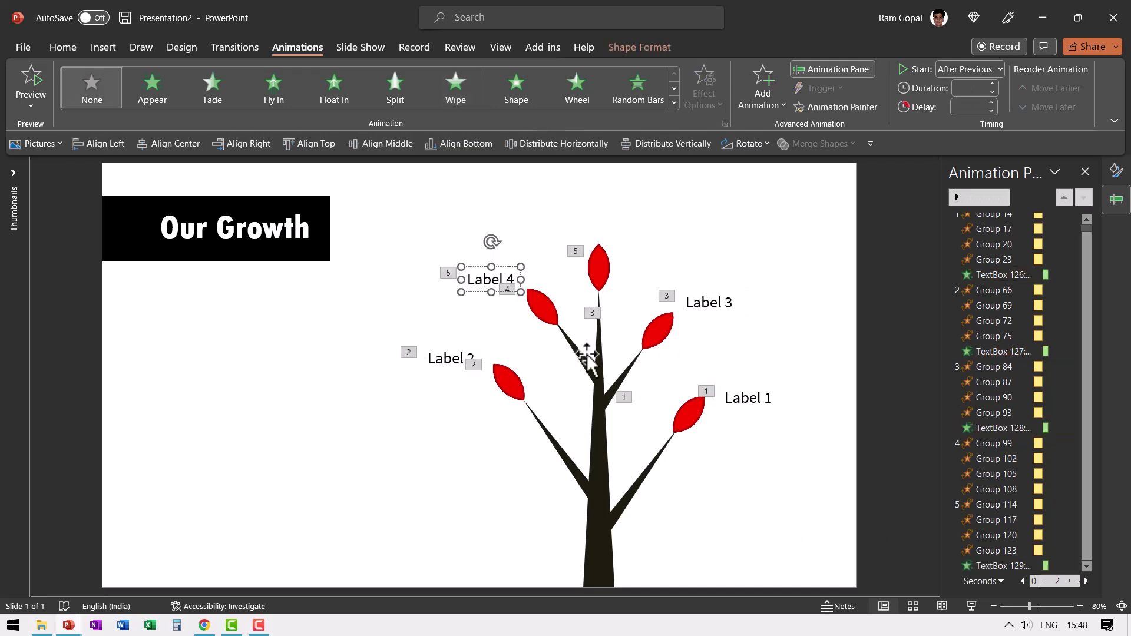
key("Escape")
left_click_drag(1001, 566, 1001, 500)
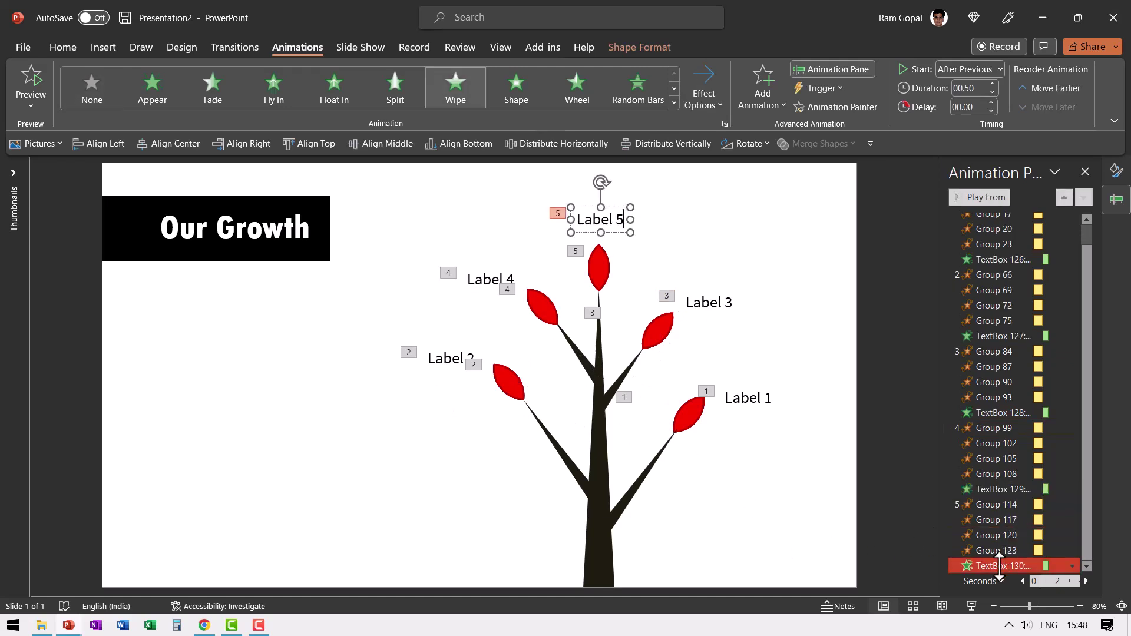
left_click(785, 522)
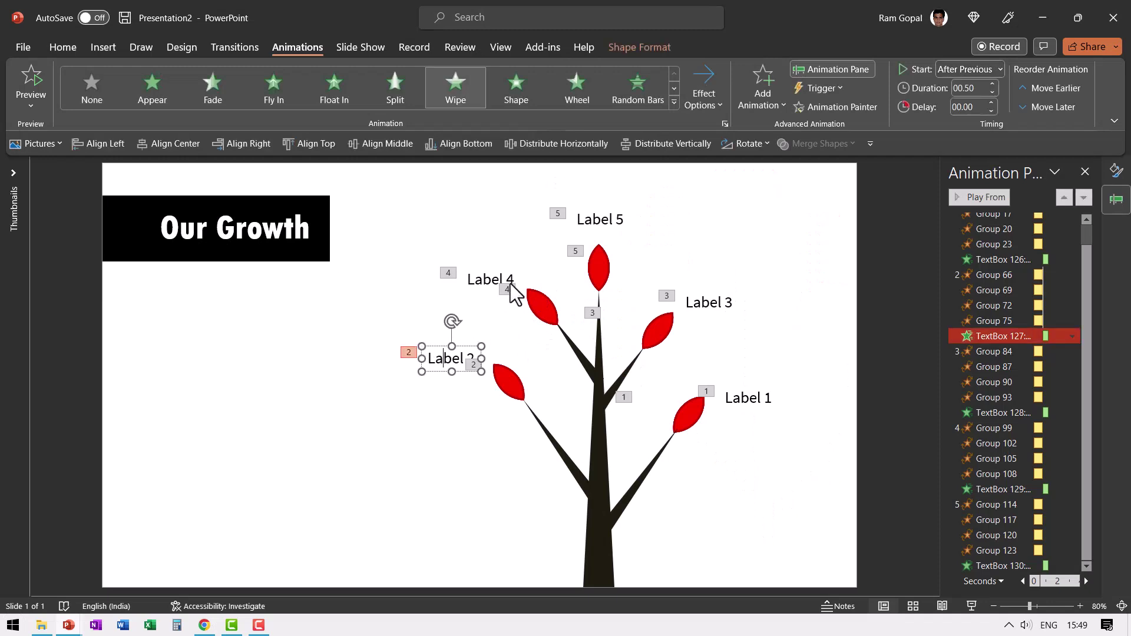
Select Label 4 together with Label 2 and open the Wipe Effect Options.
left_click(510, 289, "shift")
left_click(704, 94)
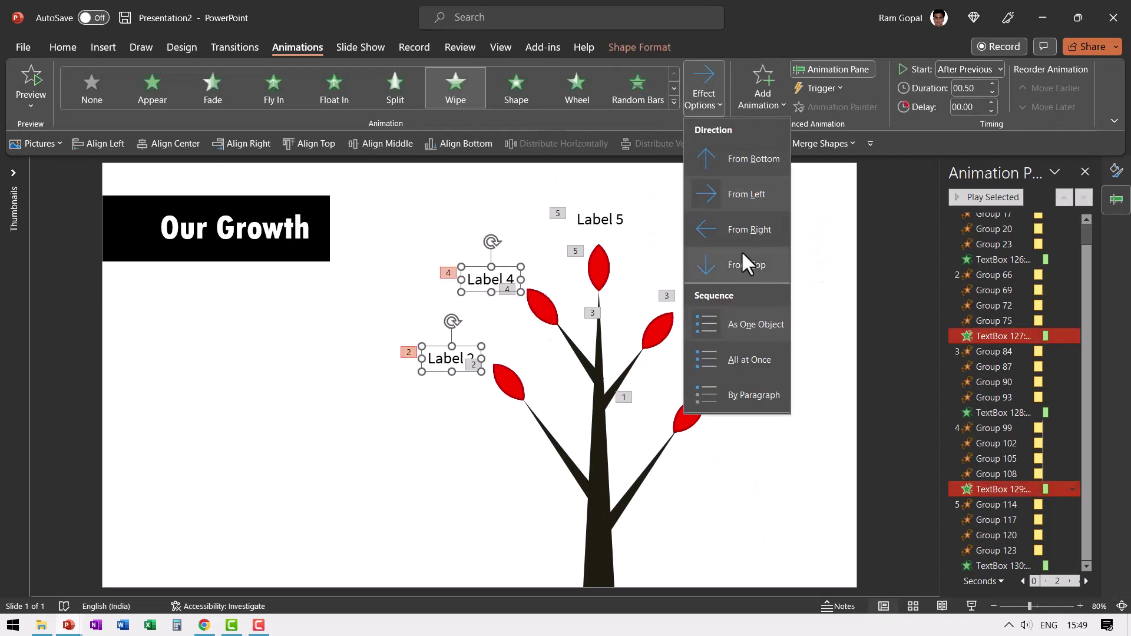